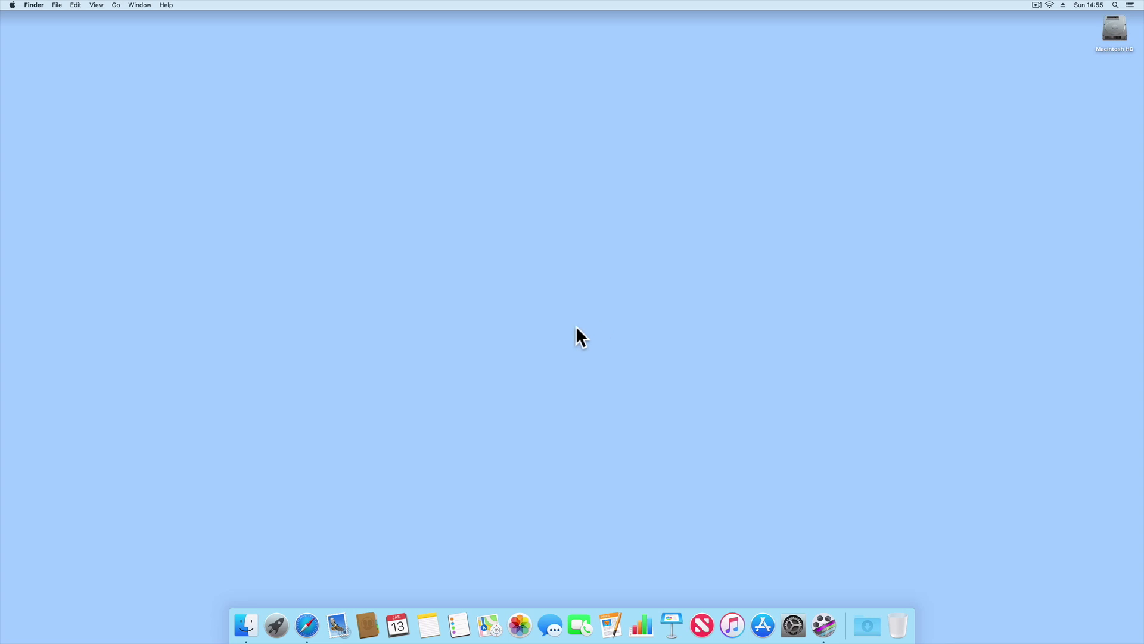
Launch Safari from the Dock so its Favourites page appears
{"action": "left_click", "coordinate": [306, 625]}
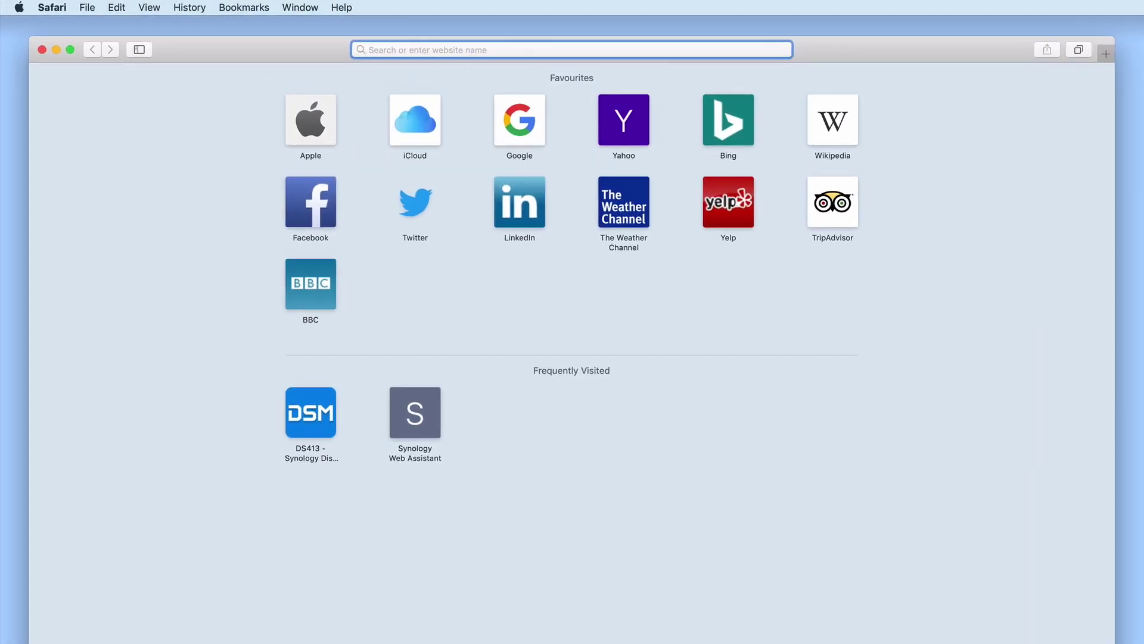
Load find.synology.com and connect to the DS413 NAS
{"action": "type", "text": "find.synology.com"}
{"action": "key", "text": "Return"}
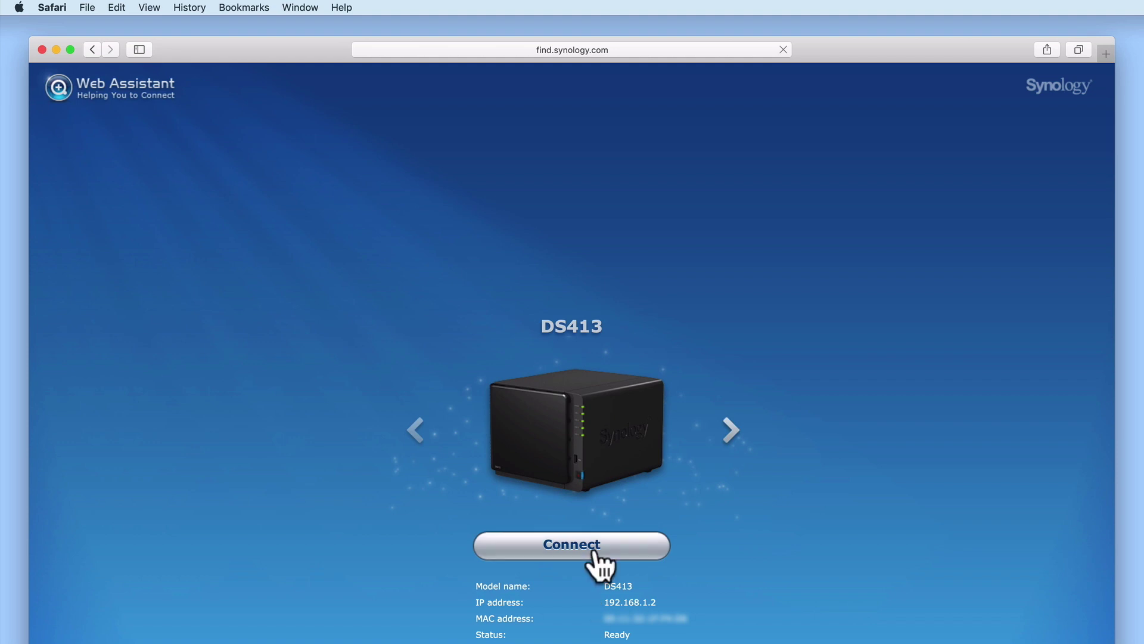
{"action": "left_click", "coordinate": [595, 546]}
Sign in to DSM with the administrator username and password, then open Package Center
{"action": "type", "text": "administrator"}
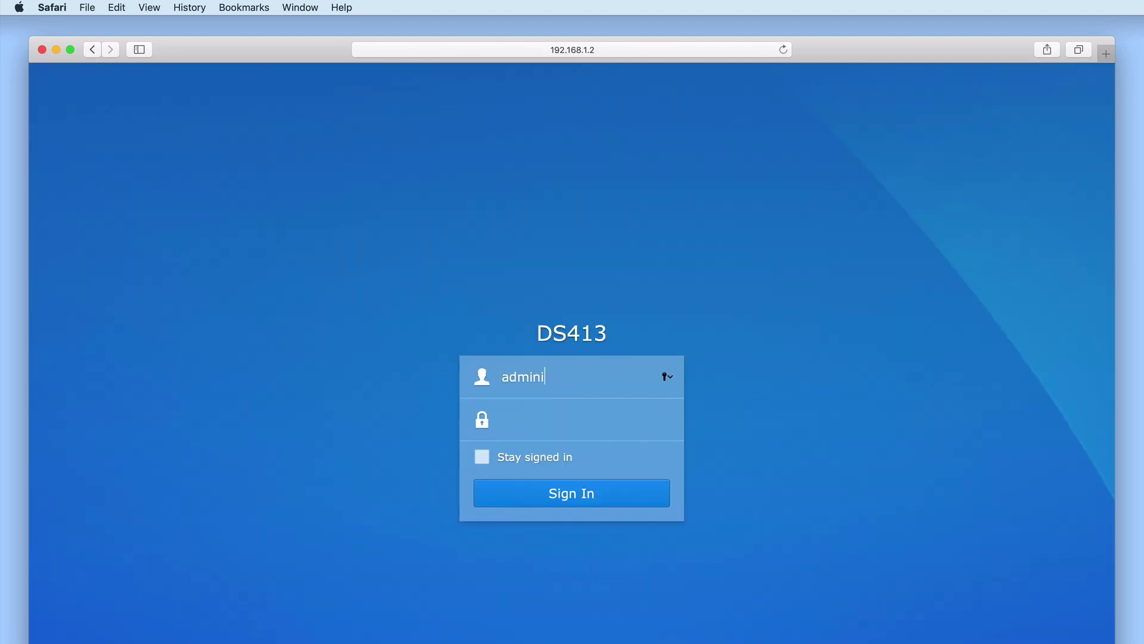
{"action": "key", "text": "Tab"}
{"action": "type", "text": "********"}
{"action": "key", "text": "Return"}
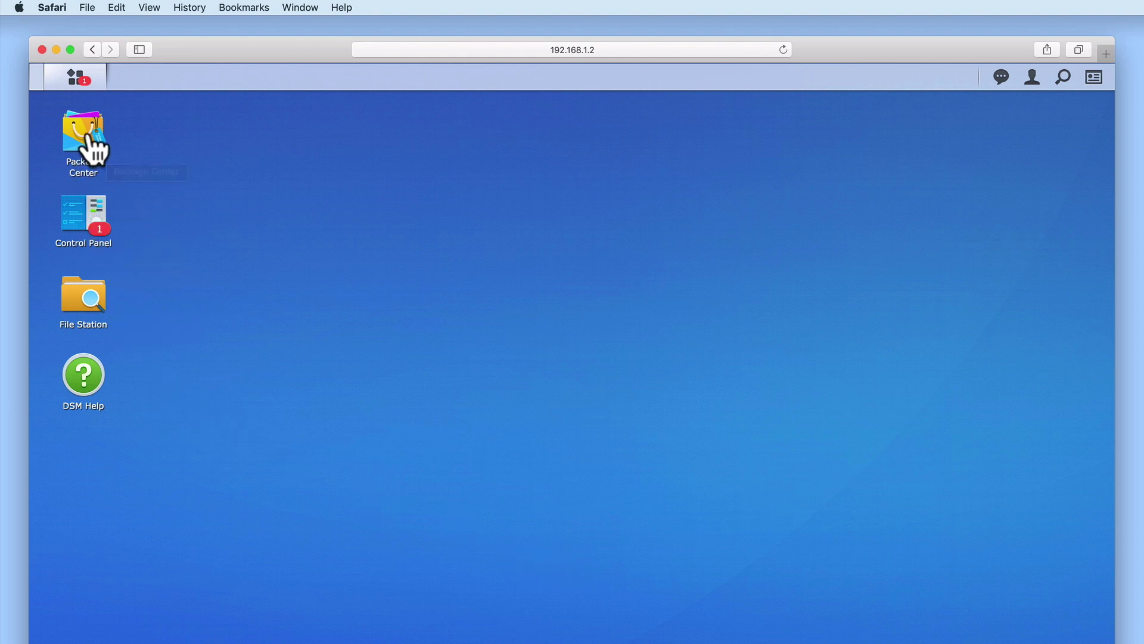
{"action": "left_click", "coordinate": [90, 147]}
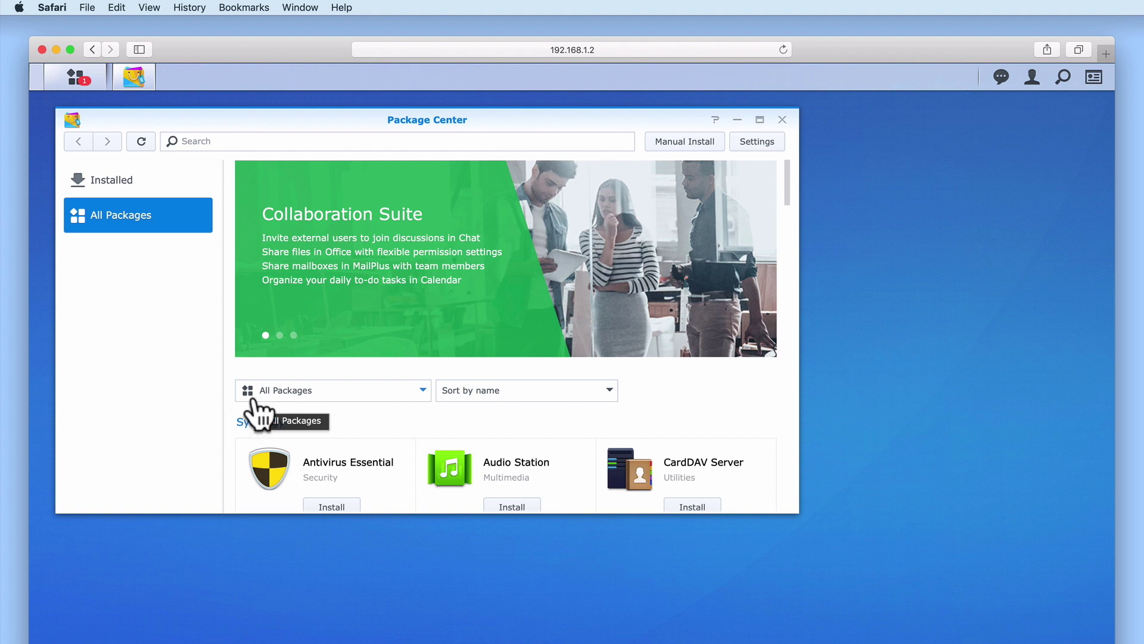
Filter packages to Multimedia, search 'audio', and start installing Audio Station
{"action": "left_click", "coordinate": [423, 392]}
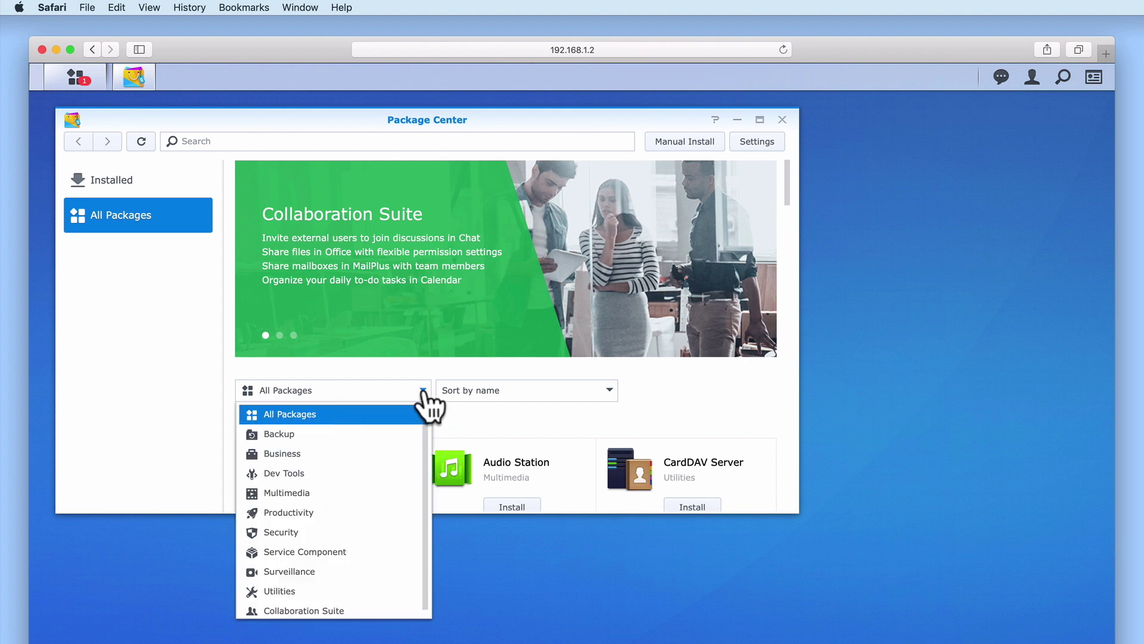
{"action": "left_click", "coordinate": [376, 502]}
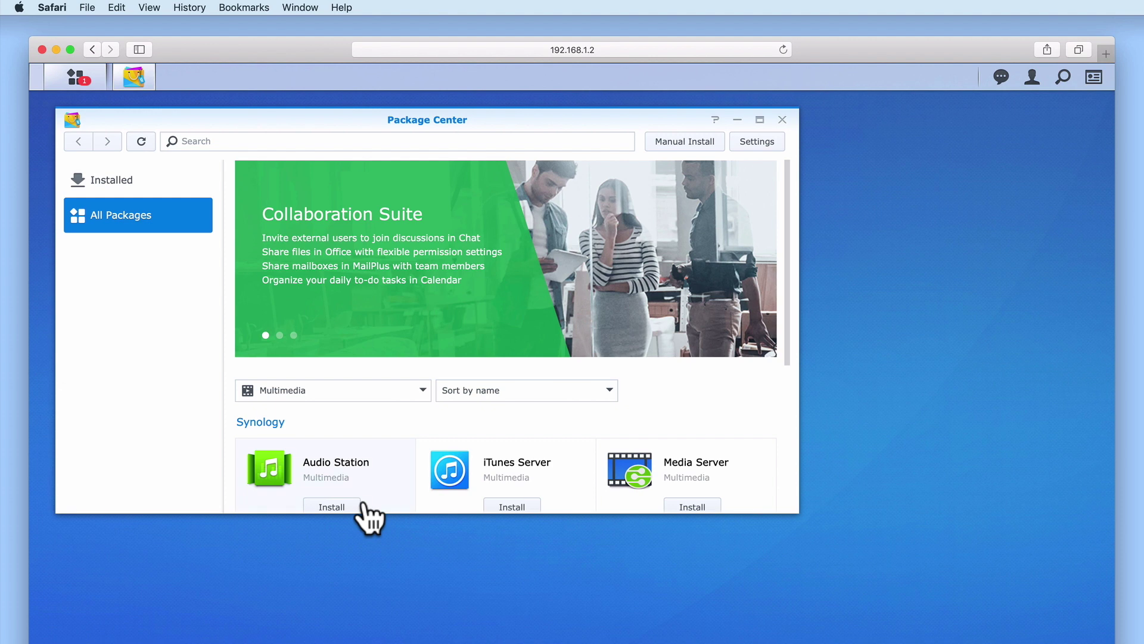
{"action": "left_click", "coordinate": [210, 141]}
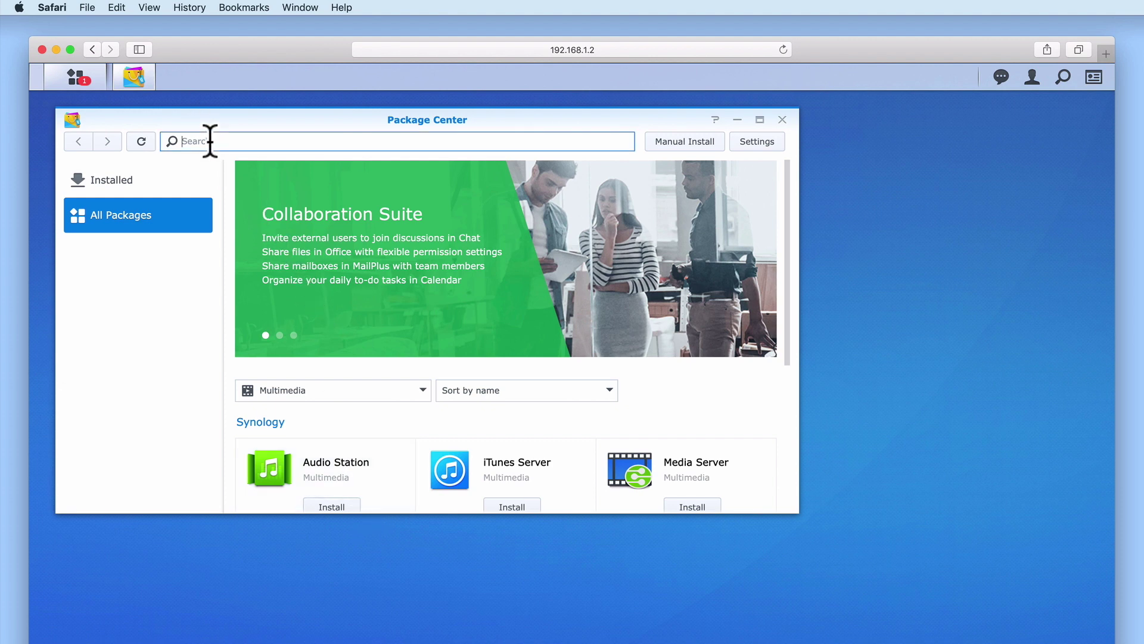
{"action": "type", "text": "audio"}
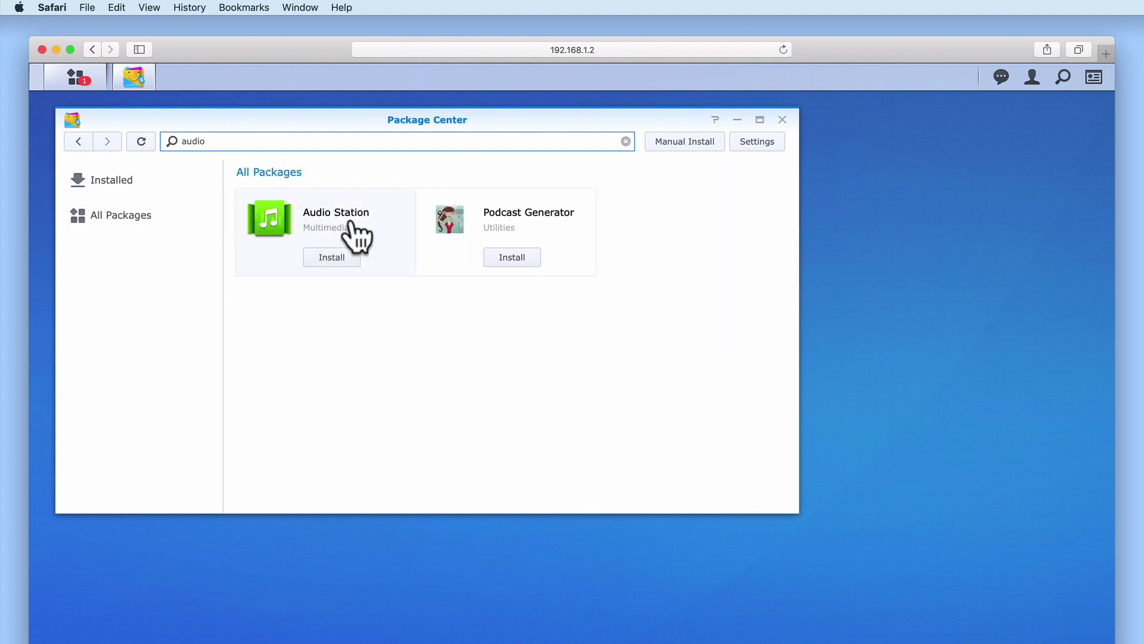
{"action": "left_click", "coordinate": [340, 264]}
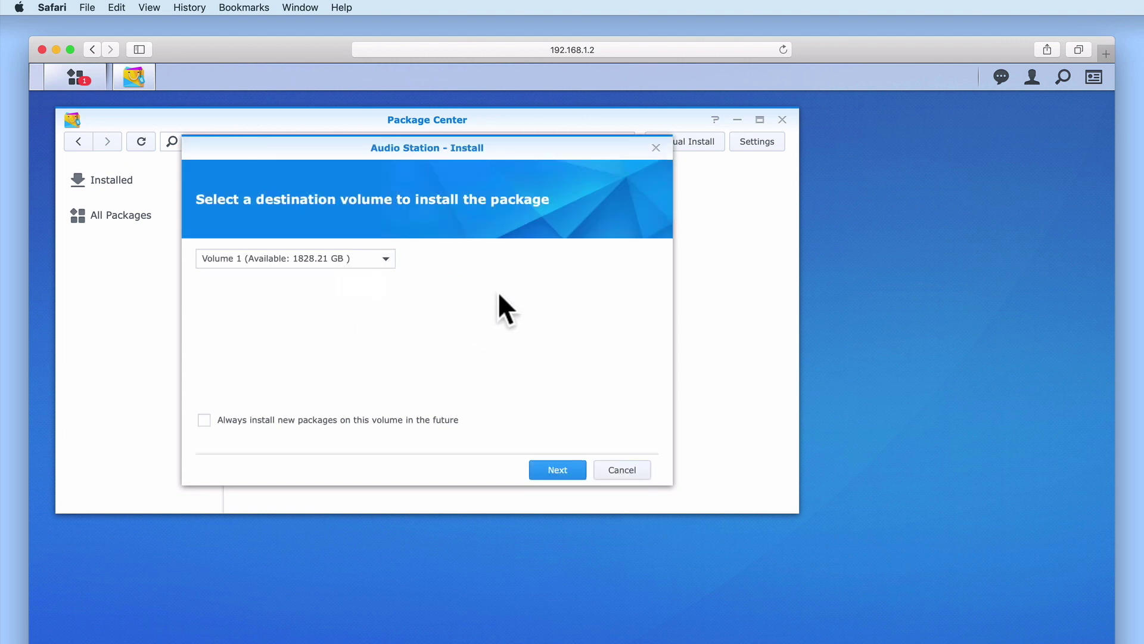
Choose Volume 2 as Audio Station's destination volume
{"action": "left_click", "coordinate": [386, 258]}
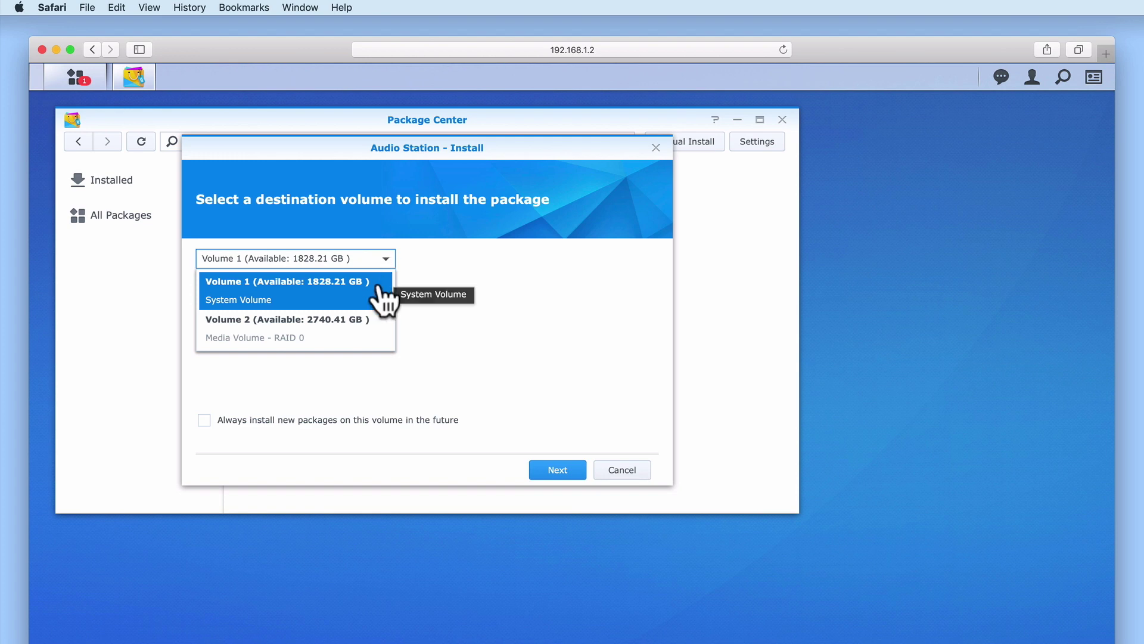
{"action": "left_click", "coordinate": [373, 344]}
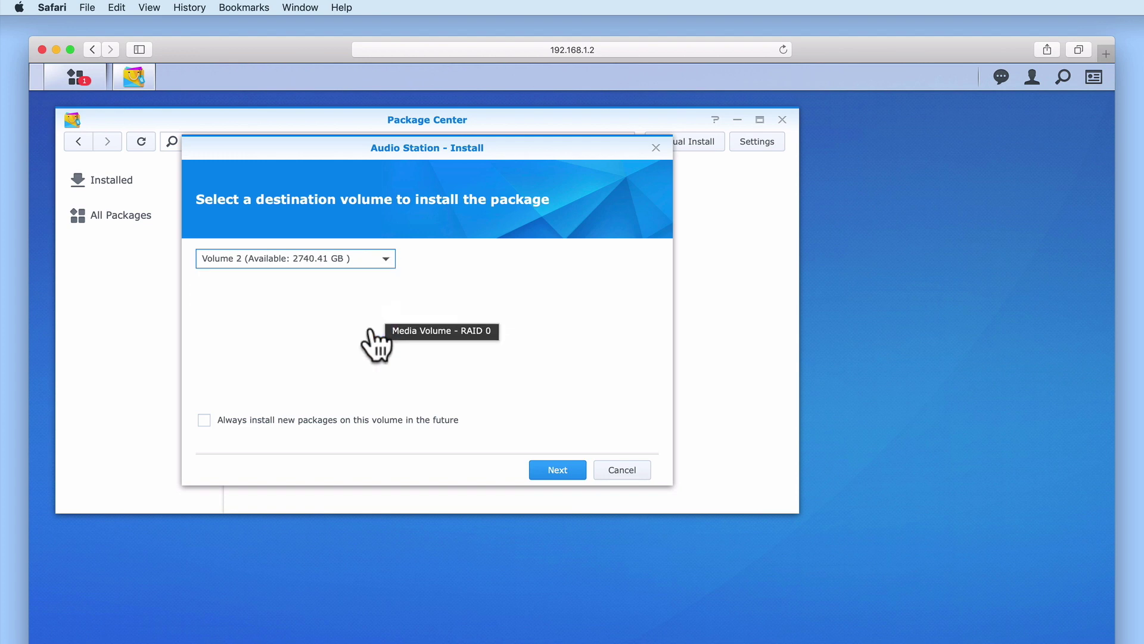
Review the Confirm settings page and apply to install Audio Station on Volume 2
{"action": "left_click", "coordinate": [568, 475]}
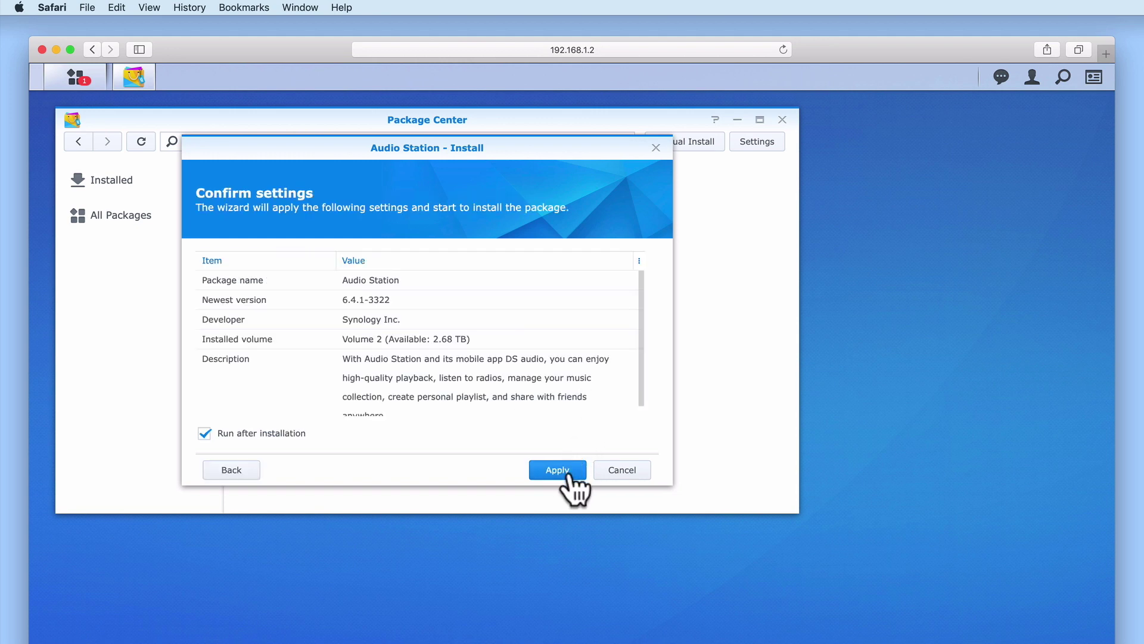
{"action": "scroll", "coordinate": [640, 393], "scroll_direction": "down", "scroll_amount": 1}
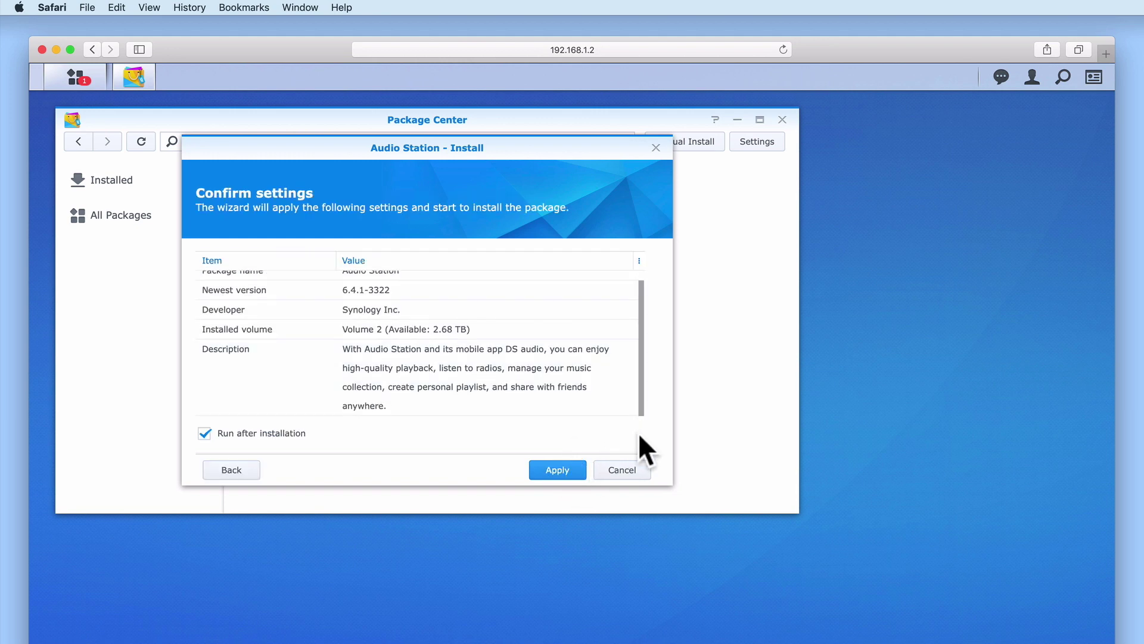
{"action": "left_click", "coordinate": [557, 470]}
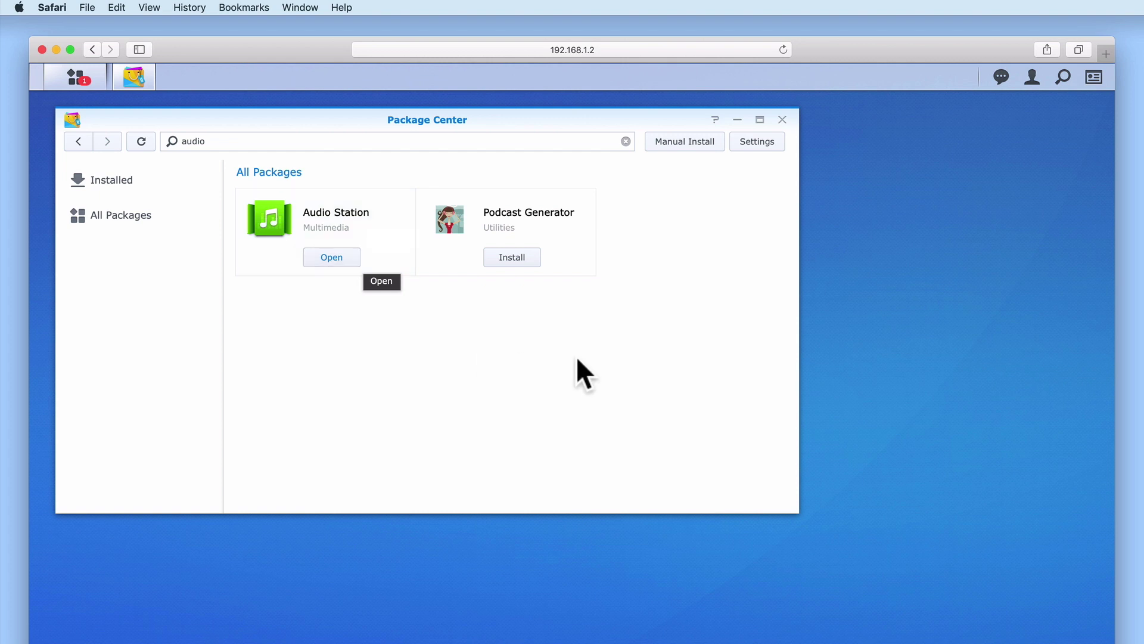
Close Package Center and open the music folder's editor under Control Panel > Shared Folder
{"action": "left_click", "coordinate": [782, 120]}
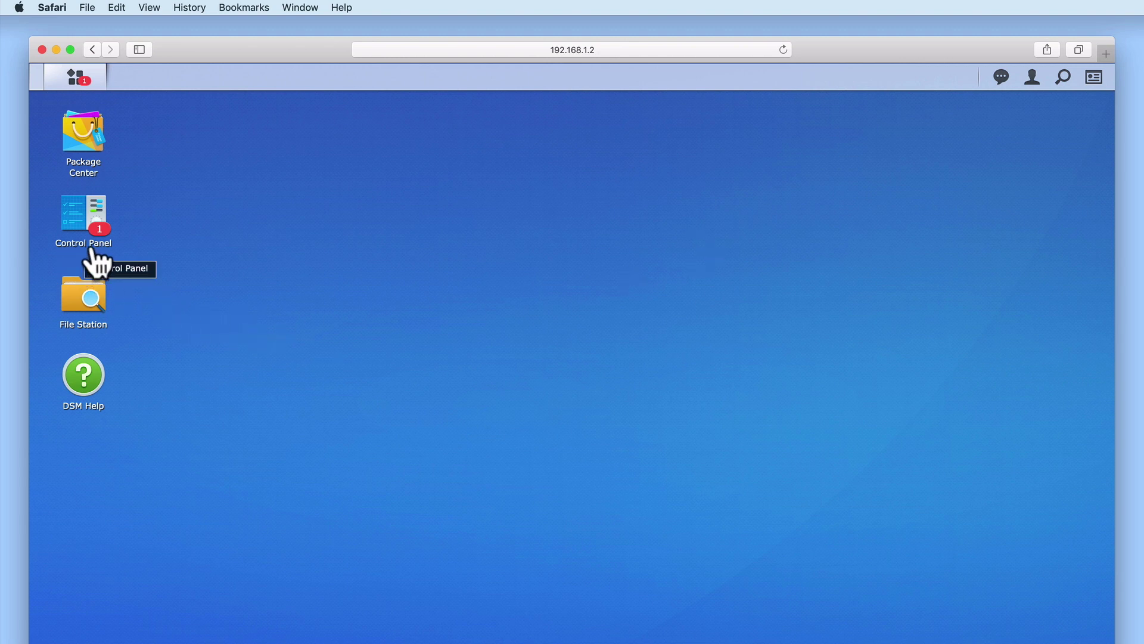
{"action": "left_click", "coordinate": [88, 218]}
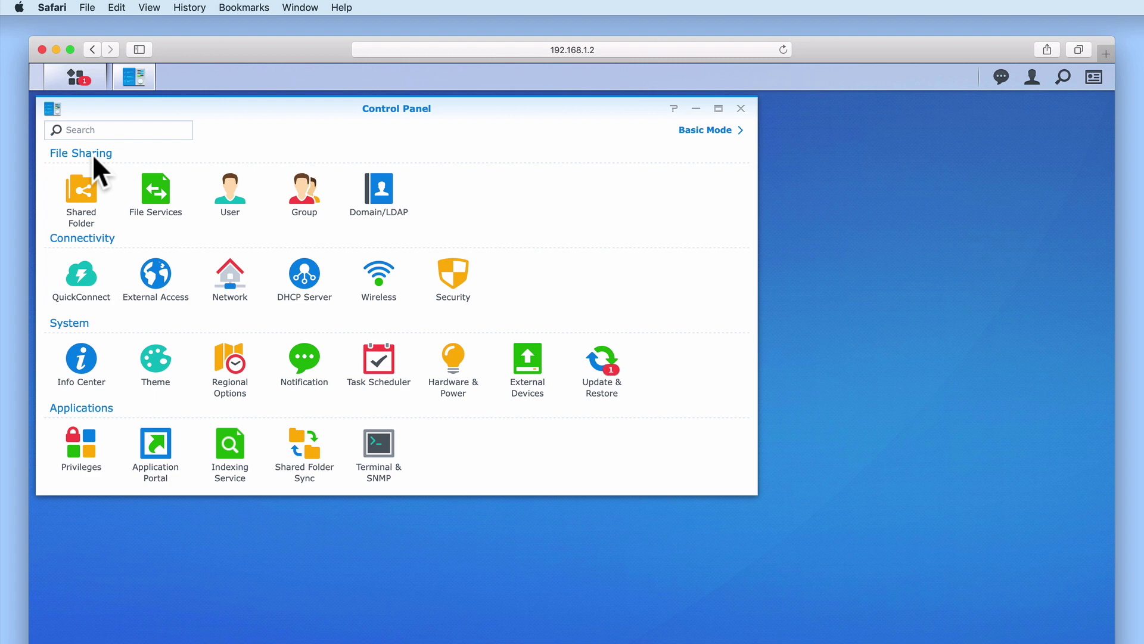
{"action": "left_click", "coordinate": [89, 204]}
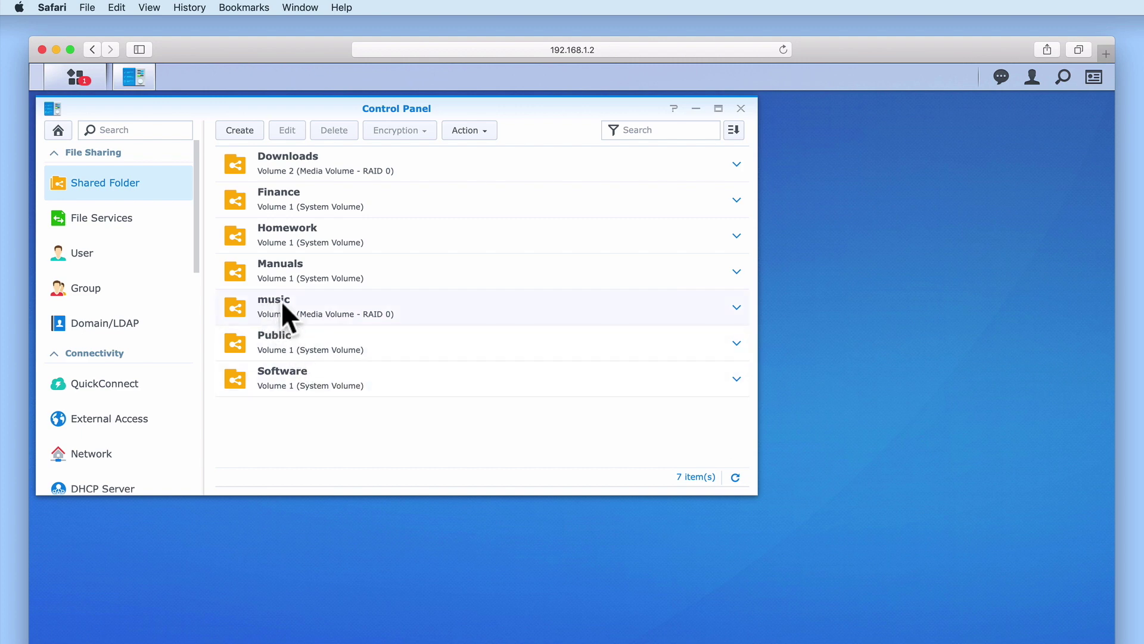
{"action": "left_click", "coordinate": [736, 308]}
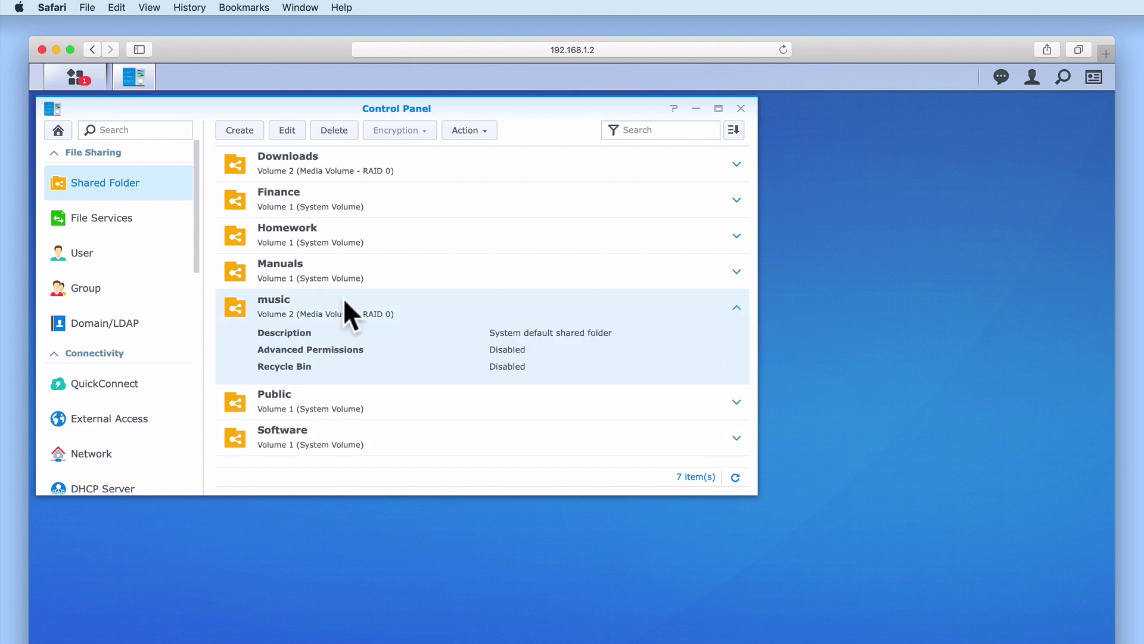
{"action": "left_click", "coordinate": [278, 132]}
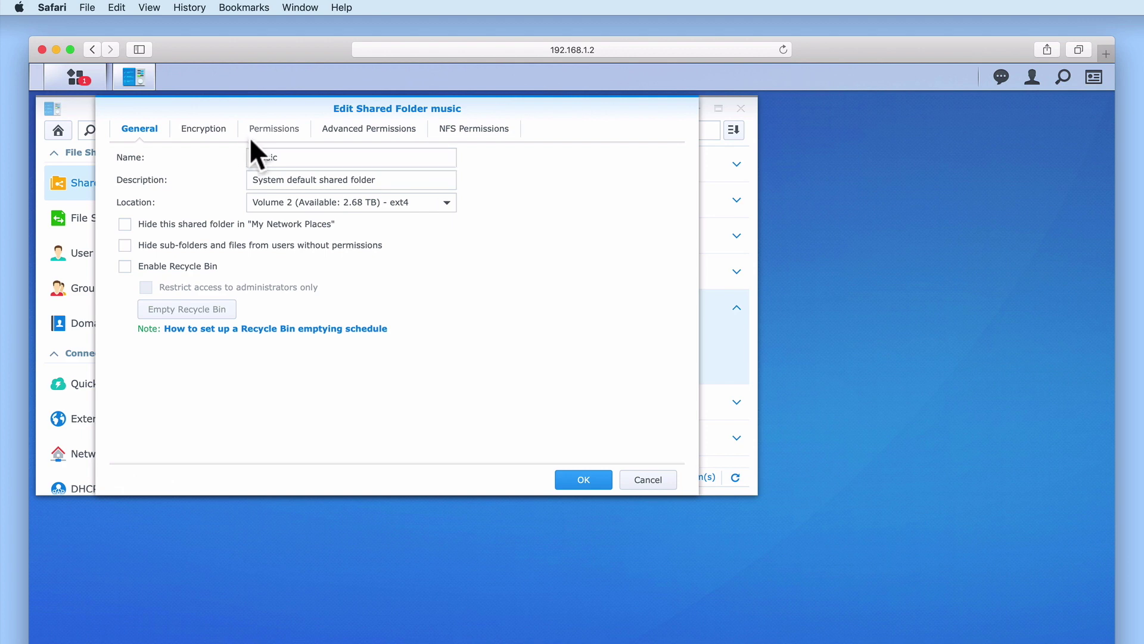
Grant the local Family Group Read/Write permission on the music folder and save
{"action": "left_click", "coordinate": [274, 129]}
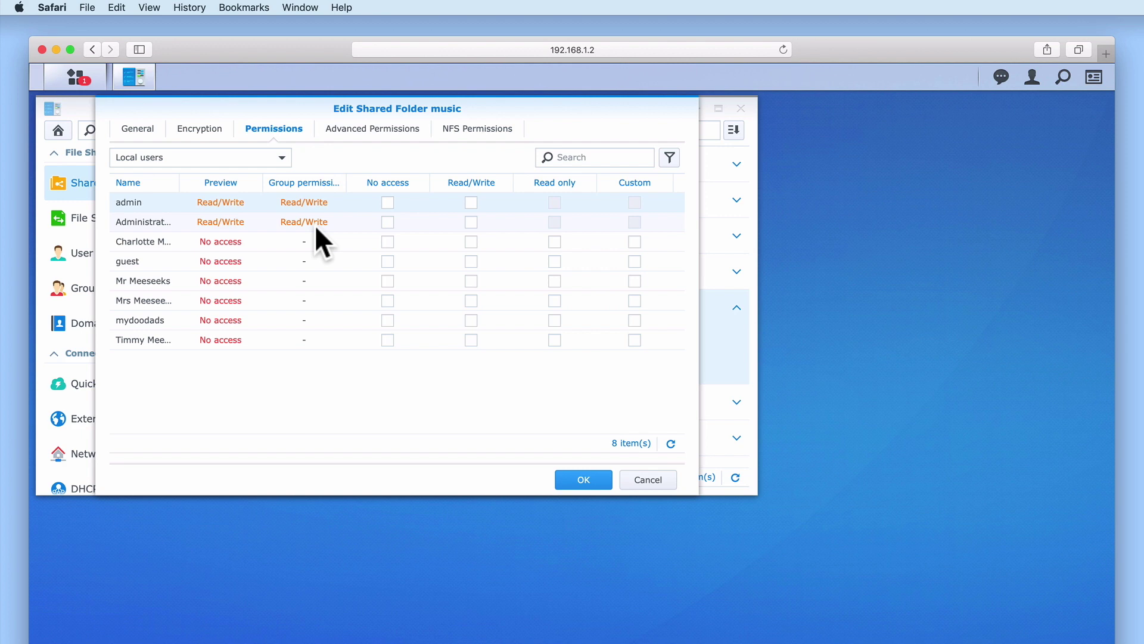
{"action": "left_click", "coordinate": [279, 159]}
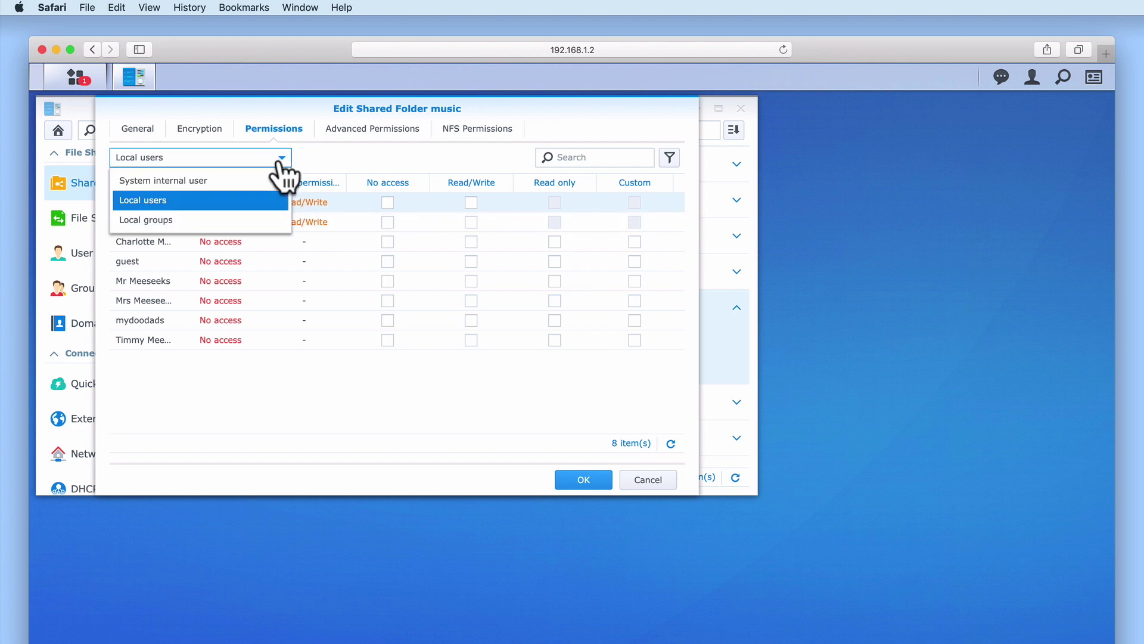
{"action": "left_click", "coordinate": [258, 219]}
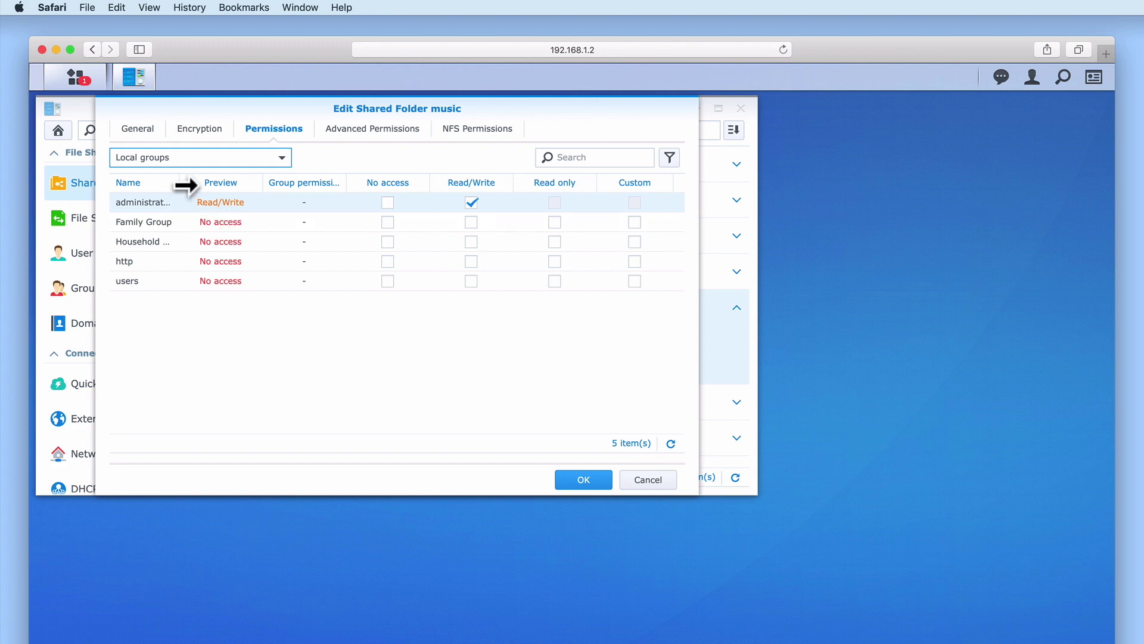
{"action": "left_click_drag", "start_coordinate": [186, 185], "coordinate": [259, 183]}
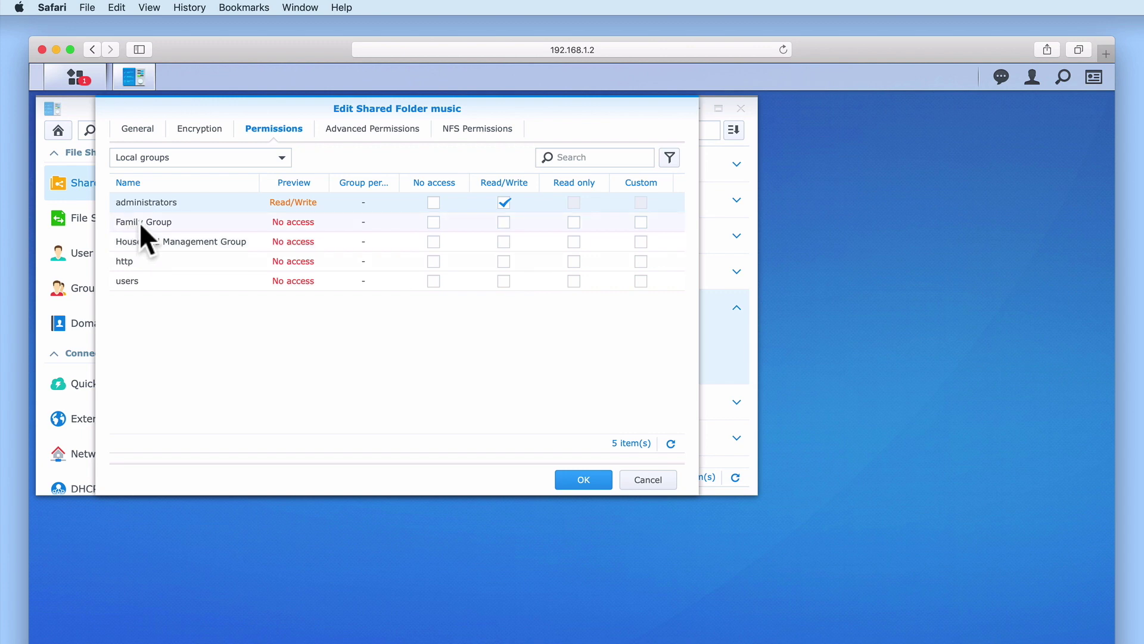
{"action": "left_click", "coordinate": [156, 222]}
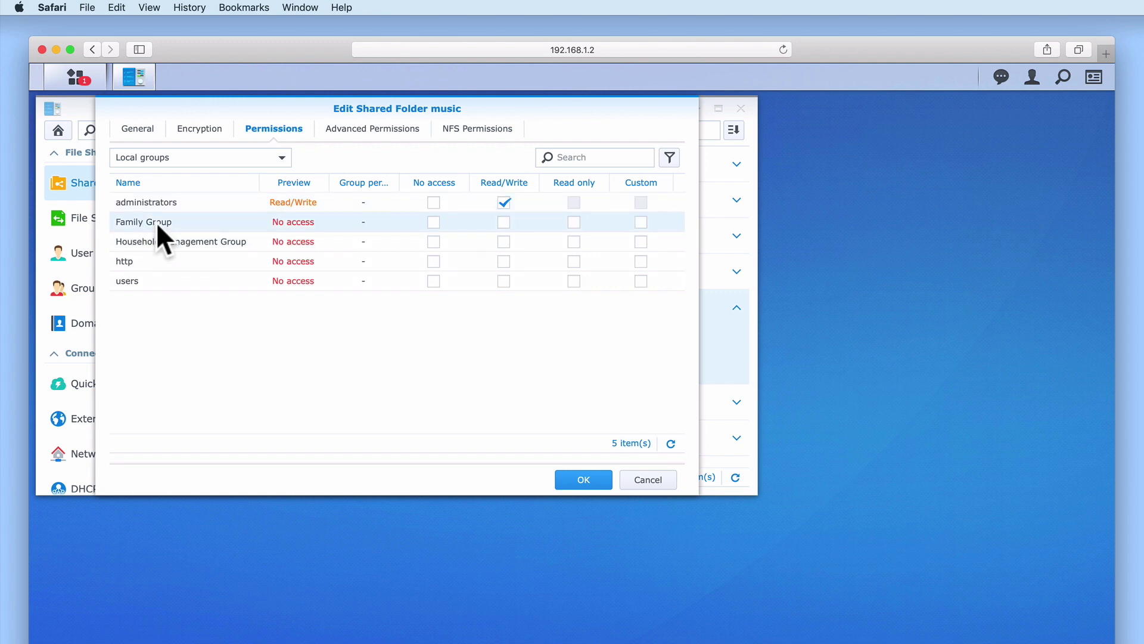
{"action": "left_click", "coordinate": [502, 222]}
{"action": "left_click", "coordinate": [585, 480]}
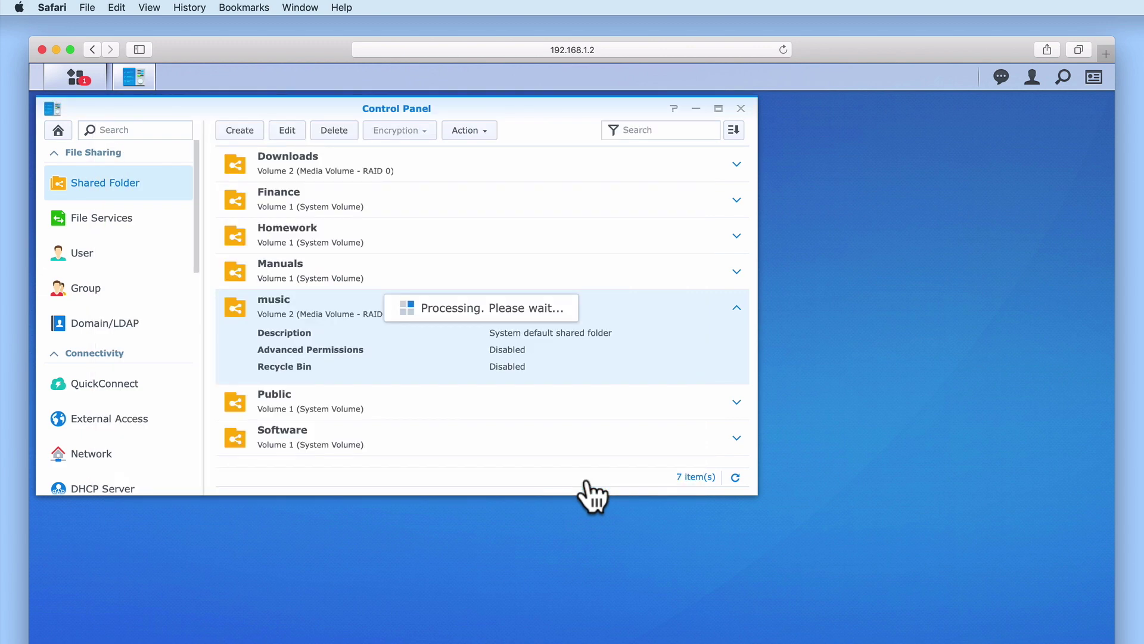
{"action": "left_click", "coordinate": [736, 308]}
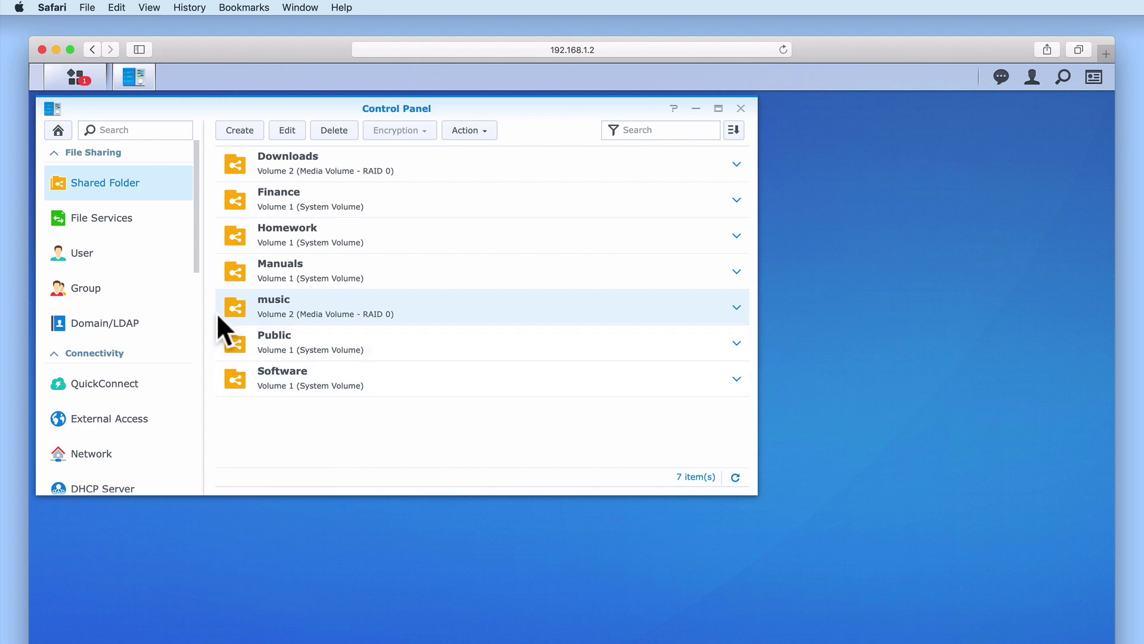
Open Control Panel's Application Portal and select the Audio Station row
{"action": "left_click_drag", "start_coordinate": [195, 242], "coordinate": [196, 471]}
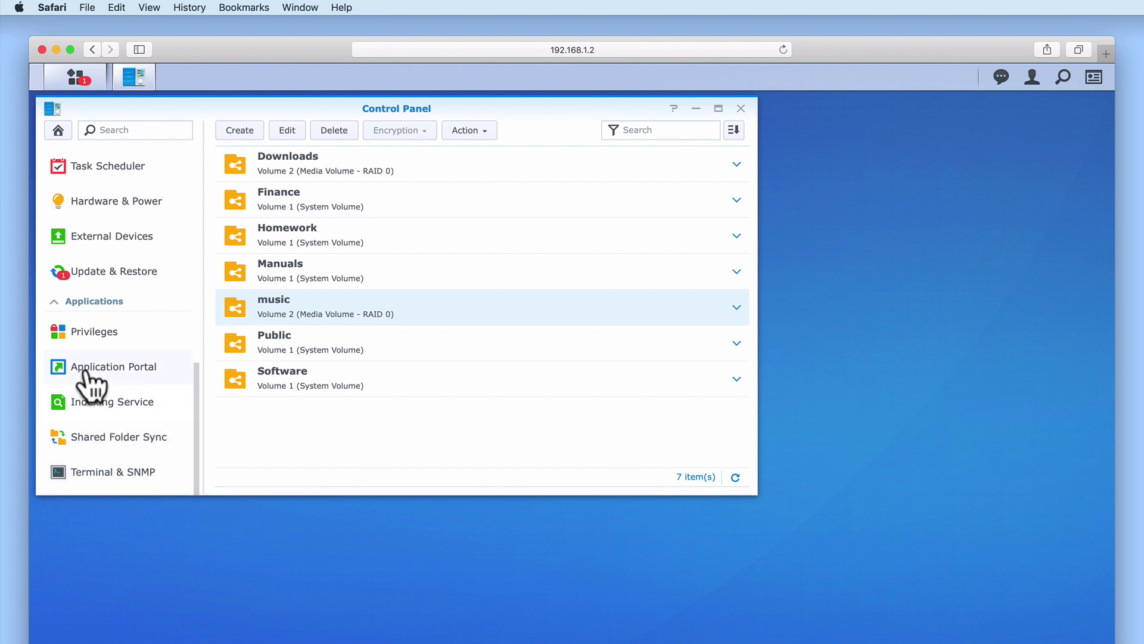
{"action": "left_click", "coordinate": [150, 386]}
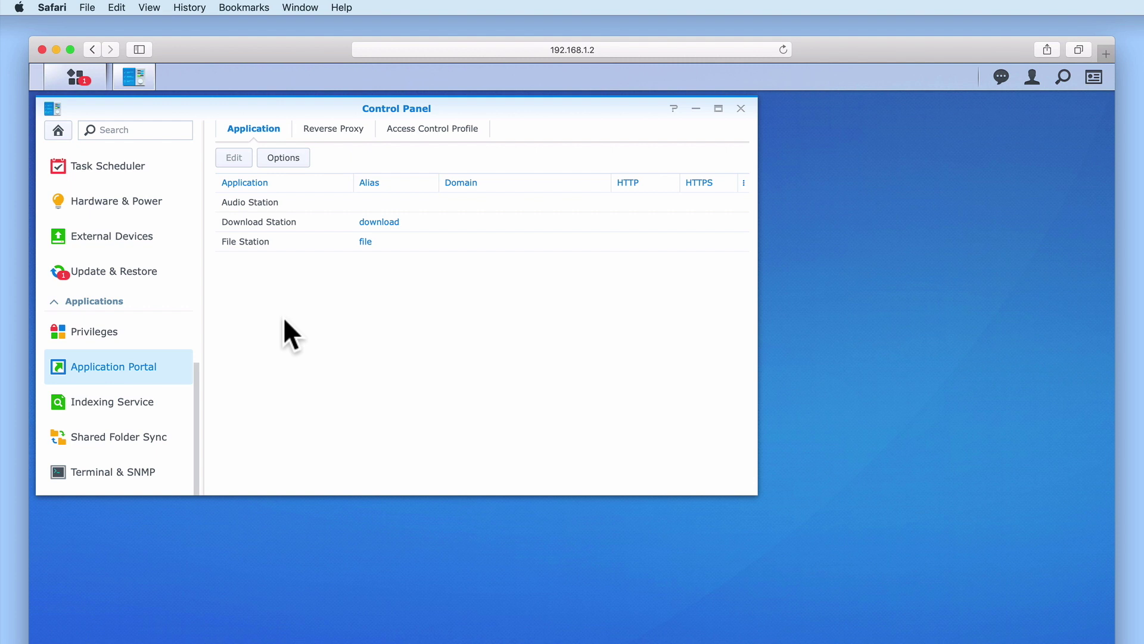
{"action": "left_click", "coordinate": [263, 202]}
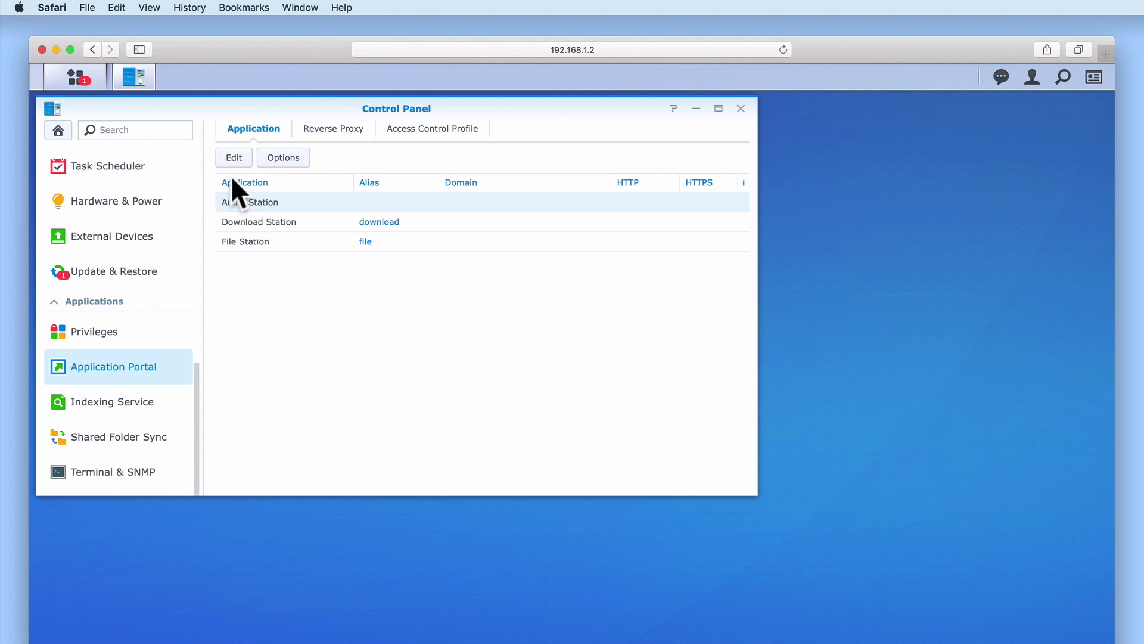
Enable the customized alias 'audio' for Audio Station and save it
{"action": "left_click", "coordinate": [231, 159]}
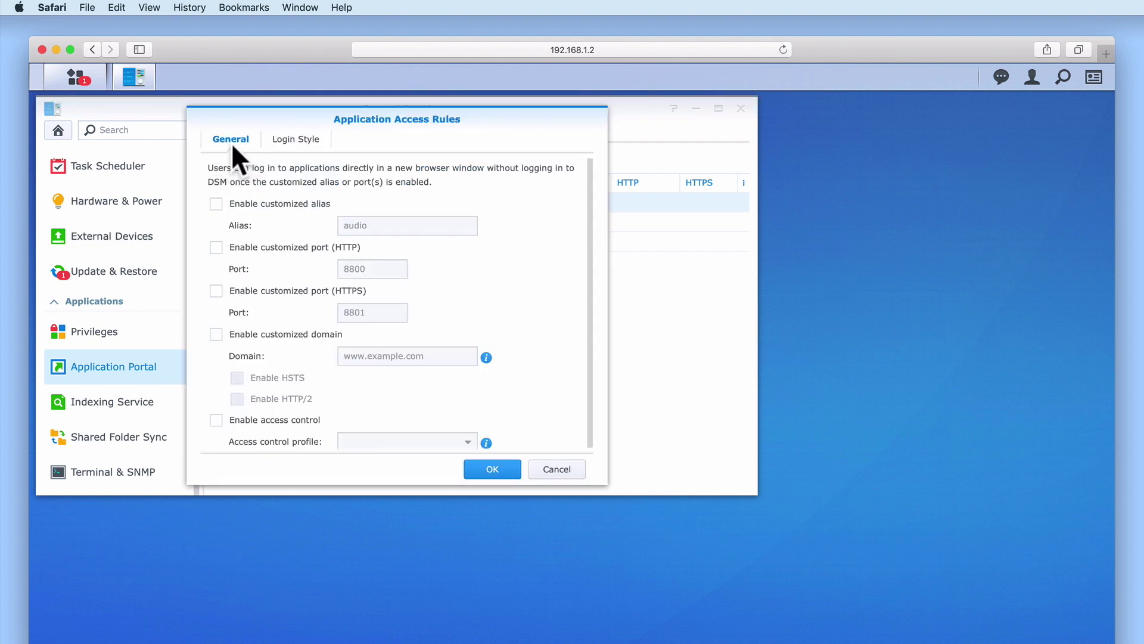
{"action": "left_click", "coordinate": [216, 204]}
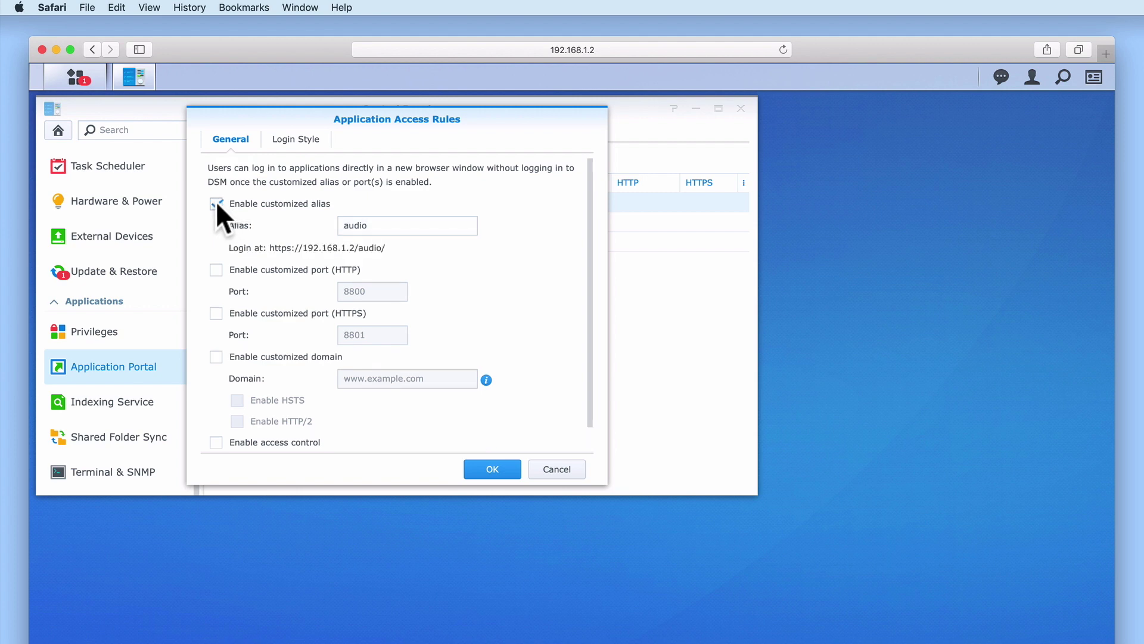
{"action": "left_click", "coordinate": [379, 226]}
{"action": "left_click", "coordinate": [504, 471]}
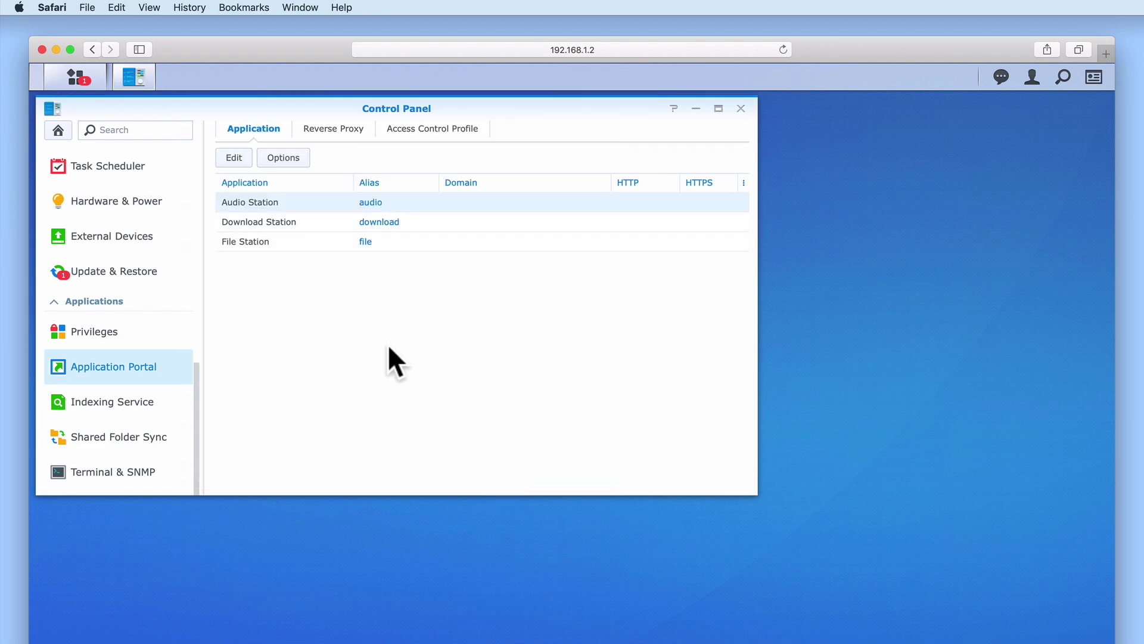
{"action": "left_click", "coordinate": [107, 357]}
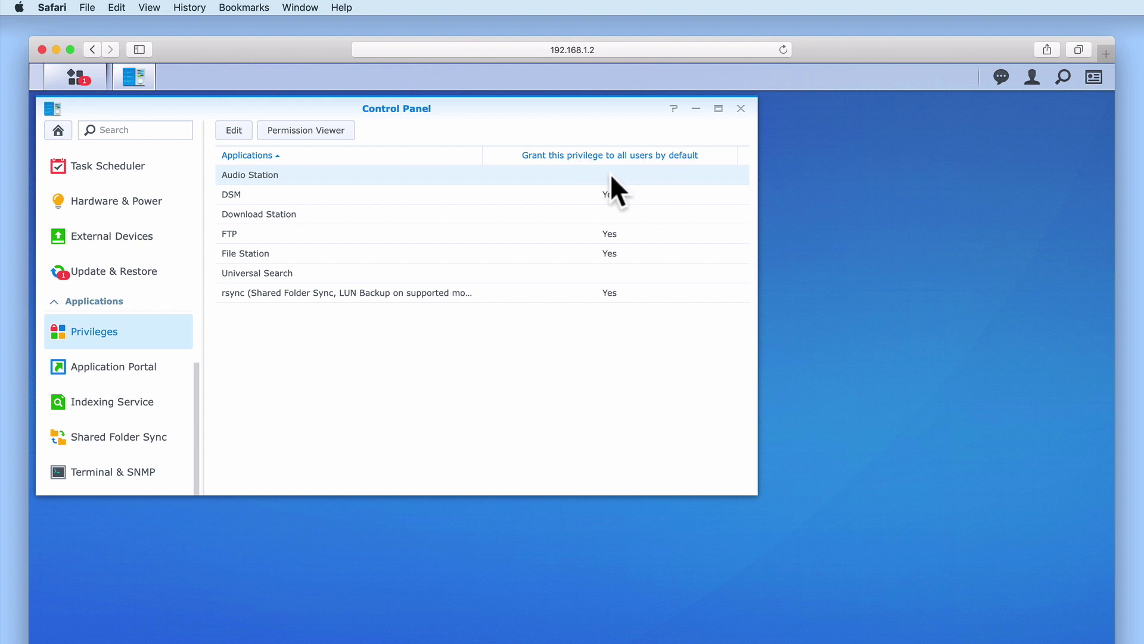
Open the Audio Station privileges dialog listing local users
{"action": "left_click", "coordinate": [240, 132]}
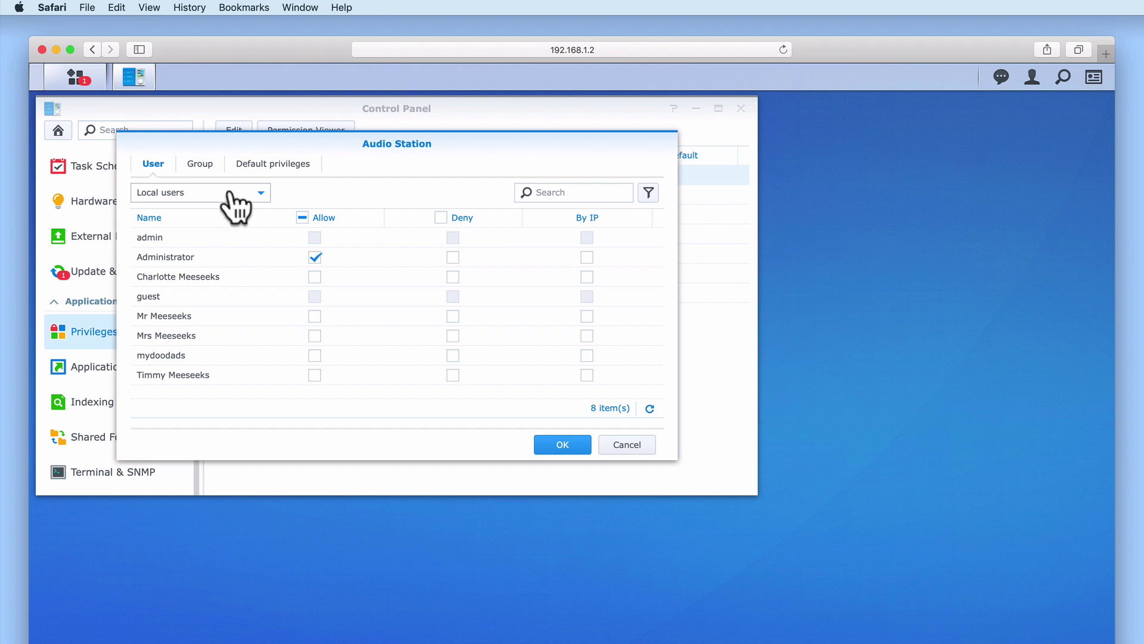
Check Audio Station's group permissions, then enable 'Grant this privilege to all users by default' and save
{"action": "left_click", "coordinate": [204, 164]}
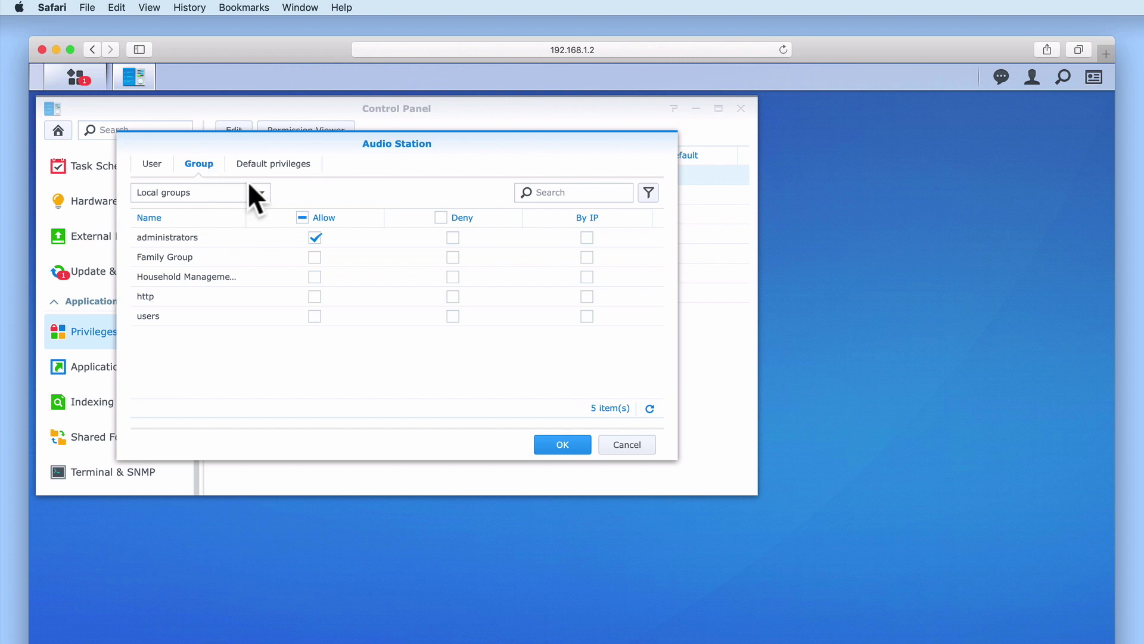
{"action": "left_click", "coordinate": [308, 164]}
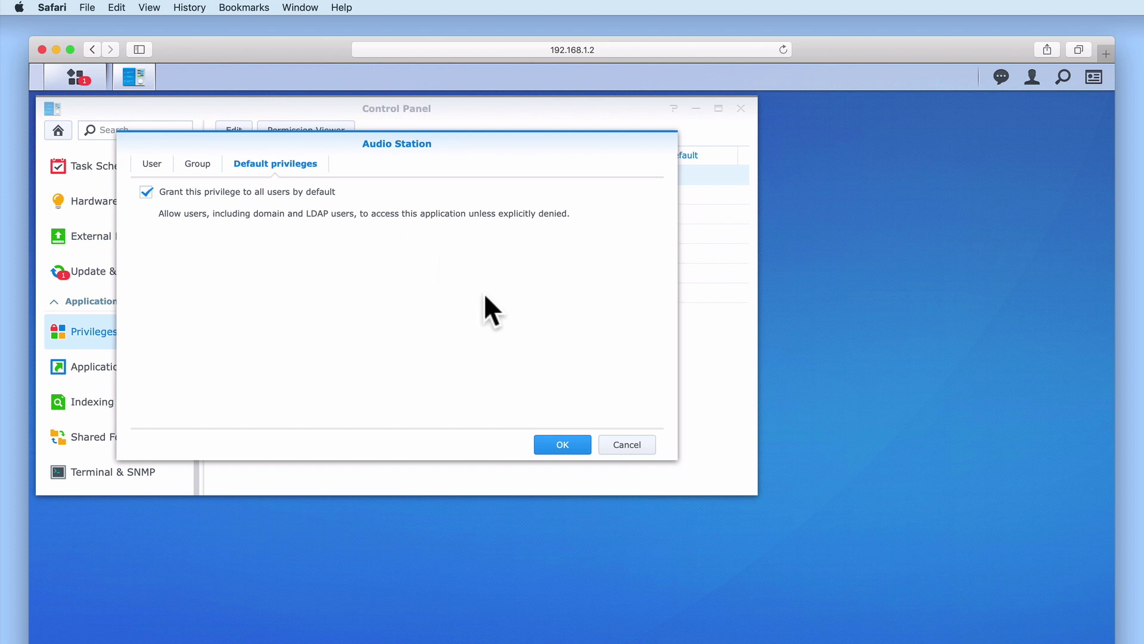
{"action": "left_click", "coordinate": [545, 451]}
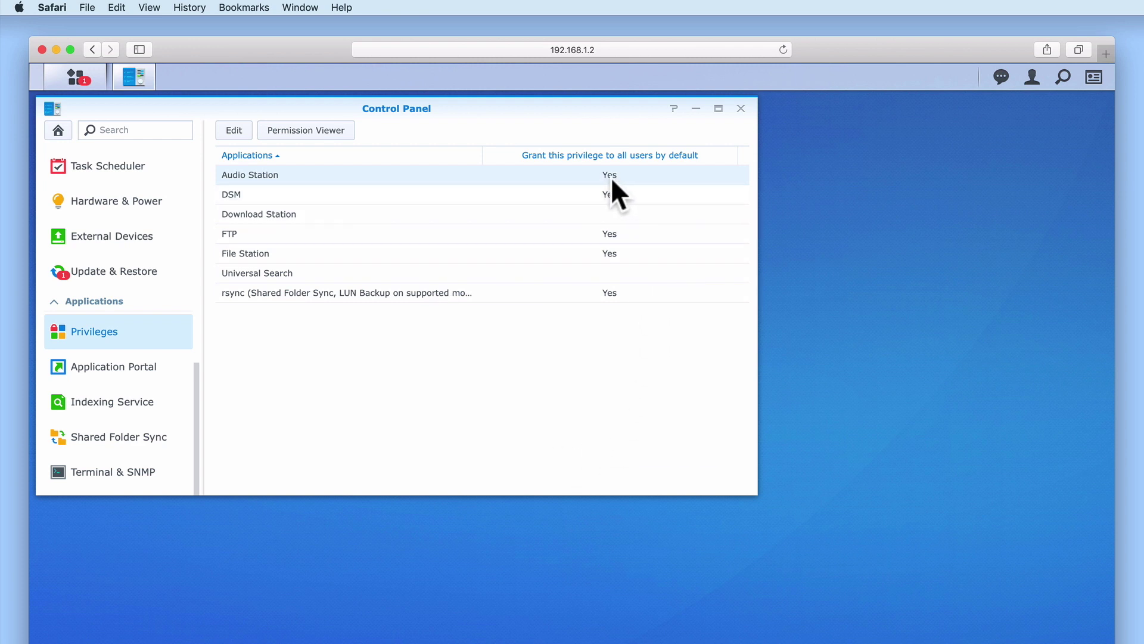
Close Control Panel, launch Audio Station from Package Center's Installed list, then close both windows
{"action": "left_click", "coordinate": [741, 109]}
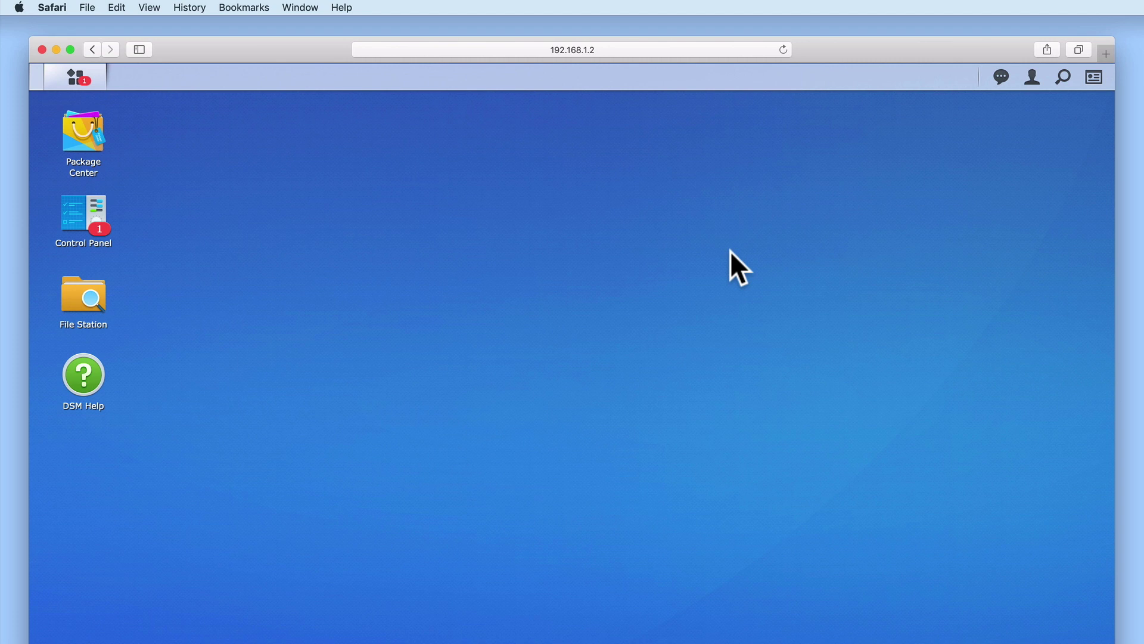
{"action": "left_click", "coordinate": [90, 170]}
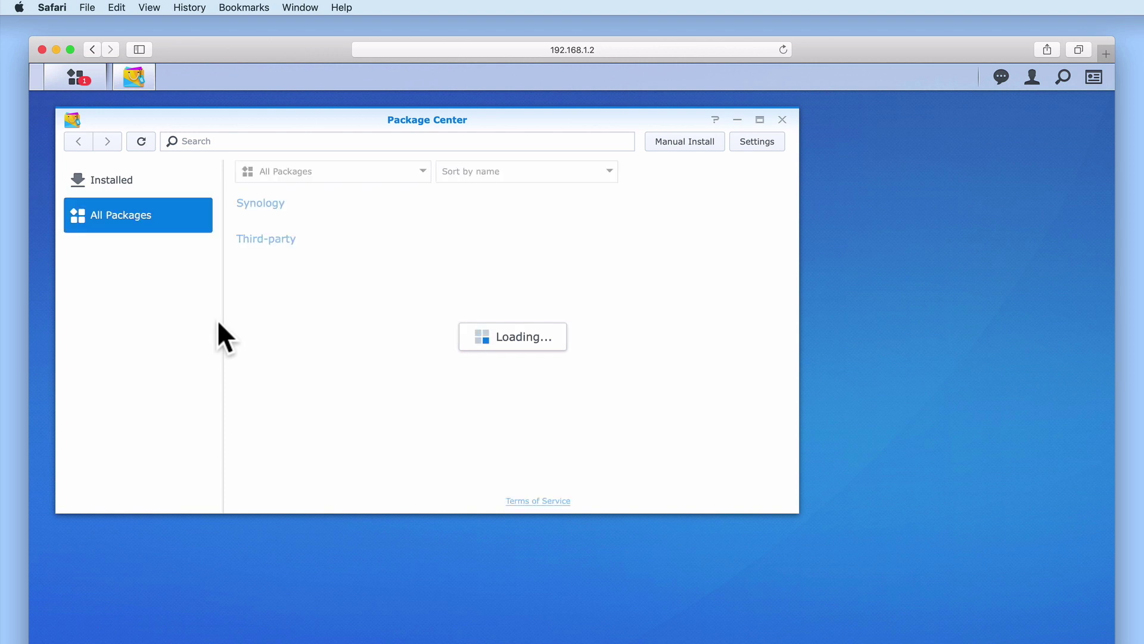
{"action": "left_click", "coordinate": [115, 185]}
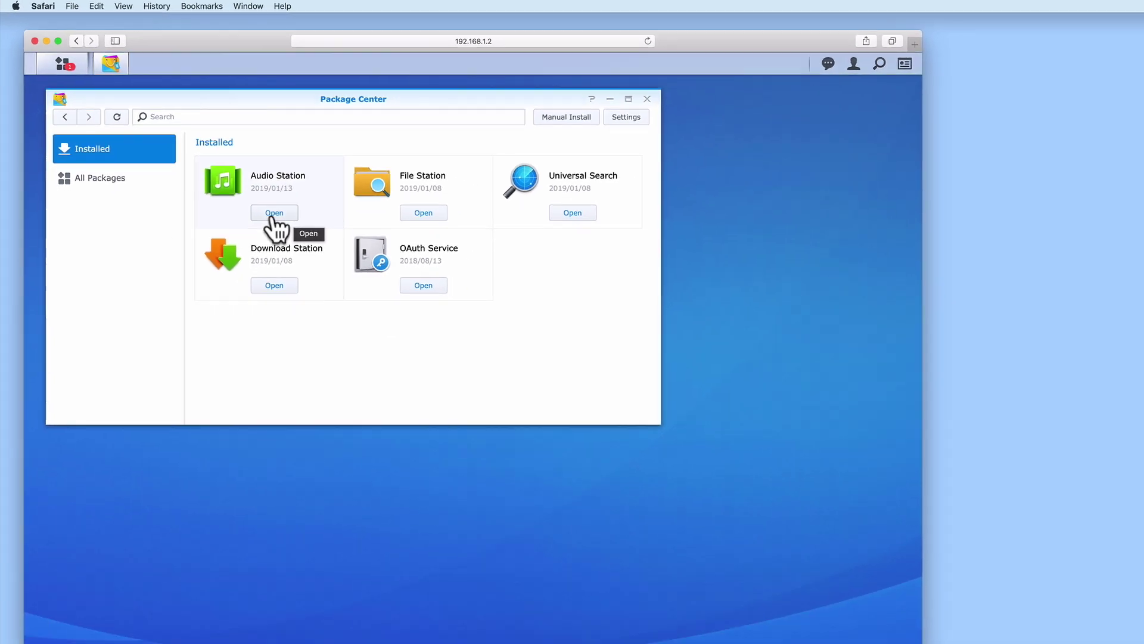
{"action": "left_click", "coordinate": [329, 261]}
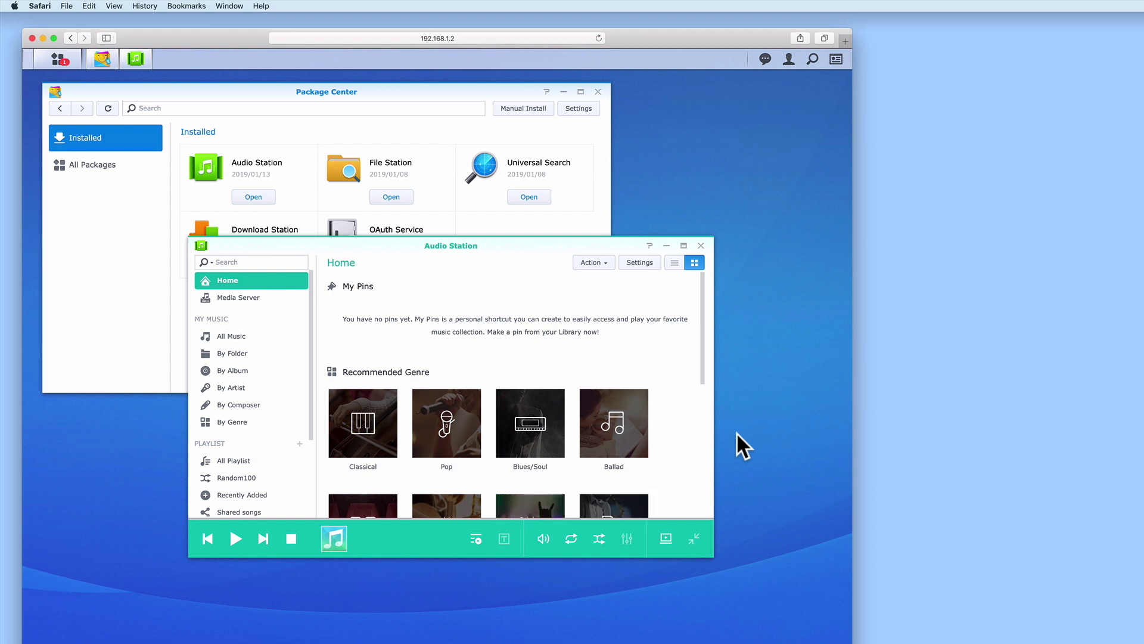
{"action": "left_click", "coordinate": [700, 245]}
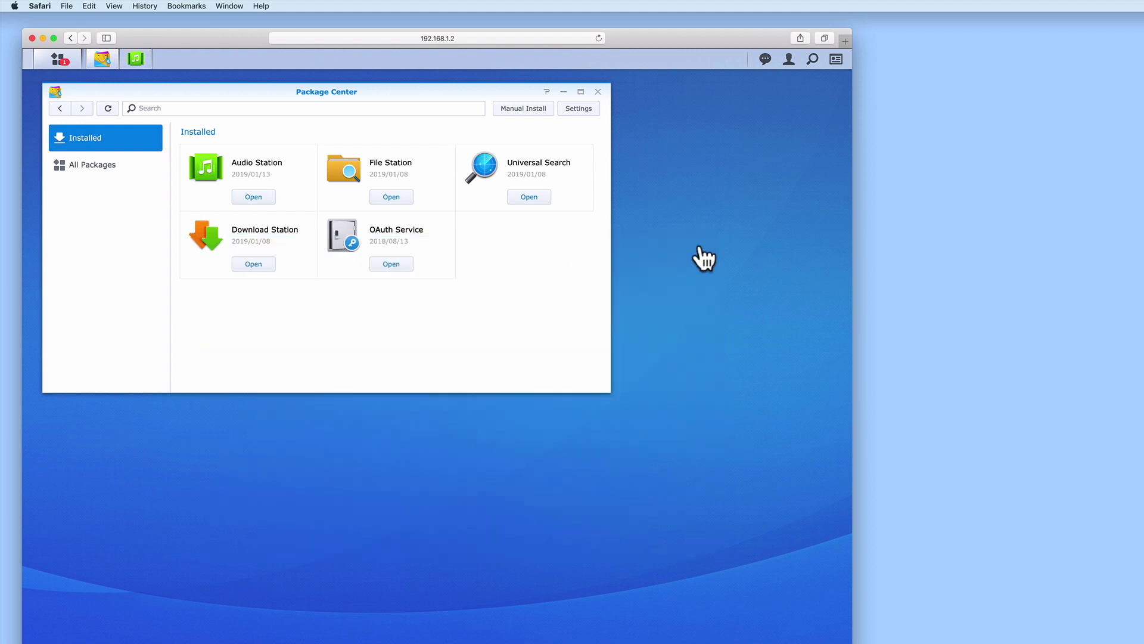
{"action": "left_click", "coordinate": [598, 92]}
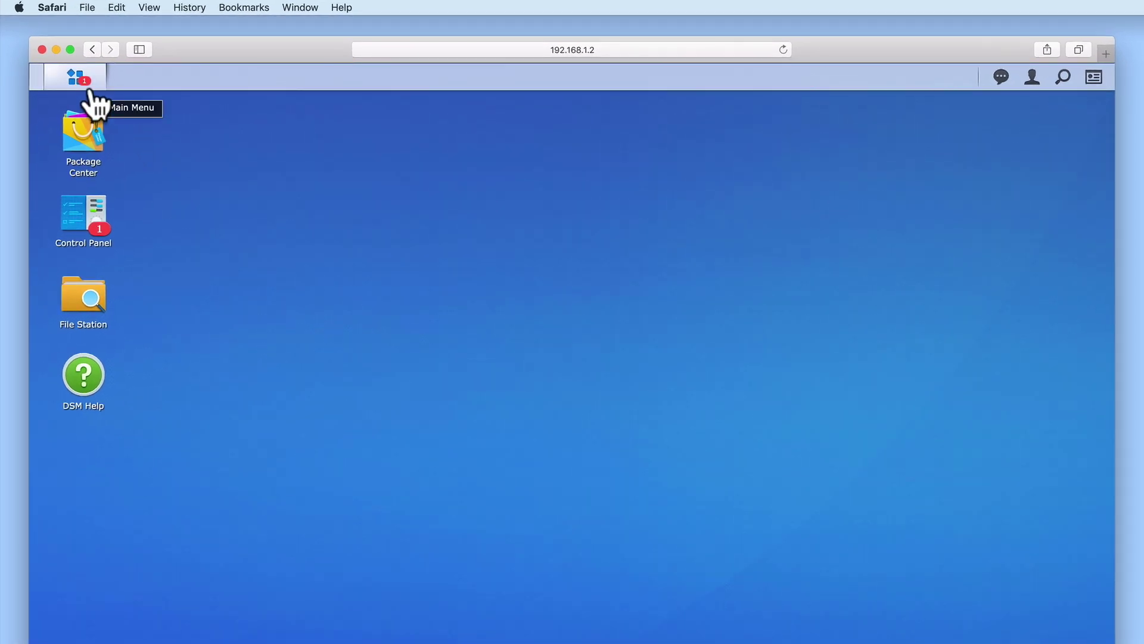
{"action": "left_click", "coordinate": [90, 90]}
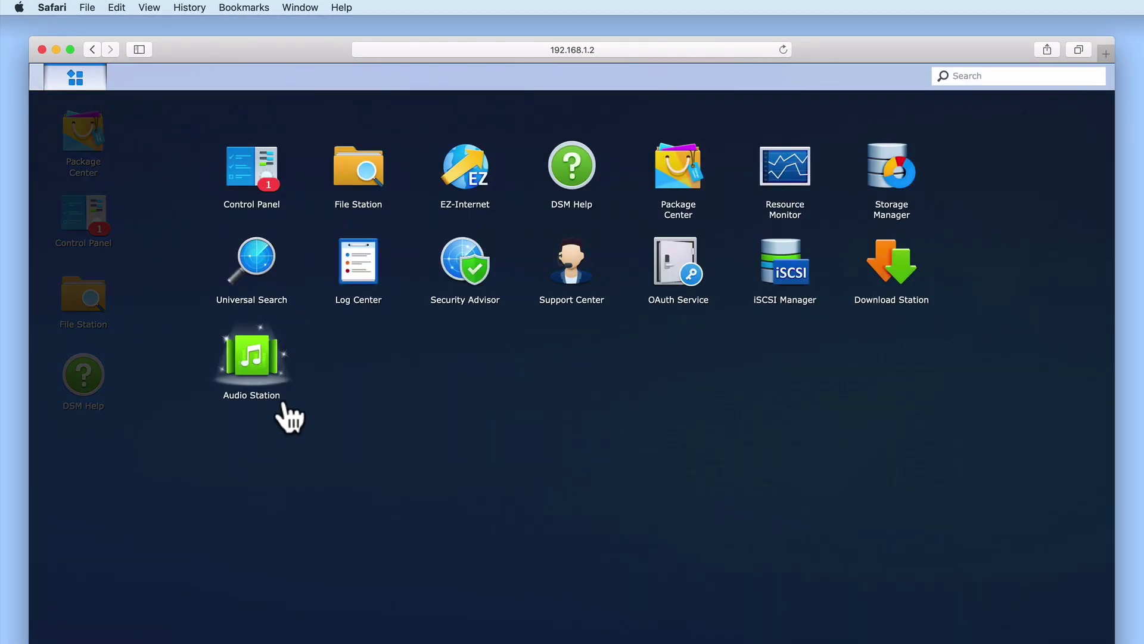
{"action": "left_click", "coordinate": [238, 374]}
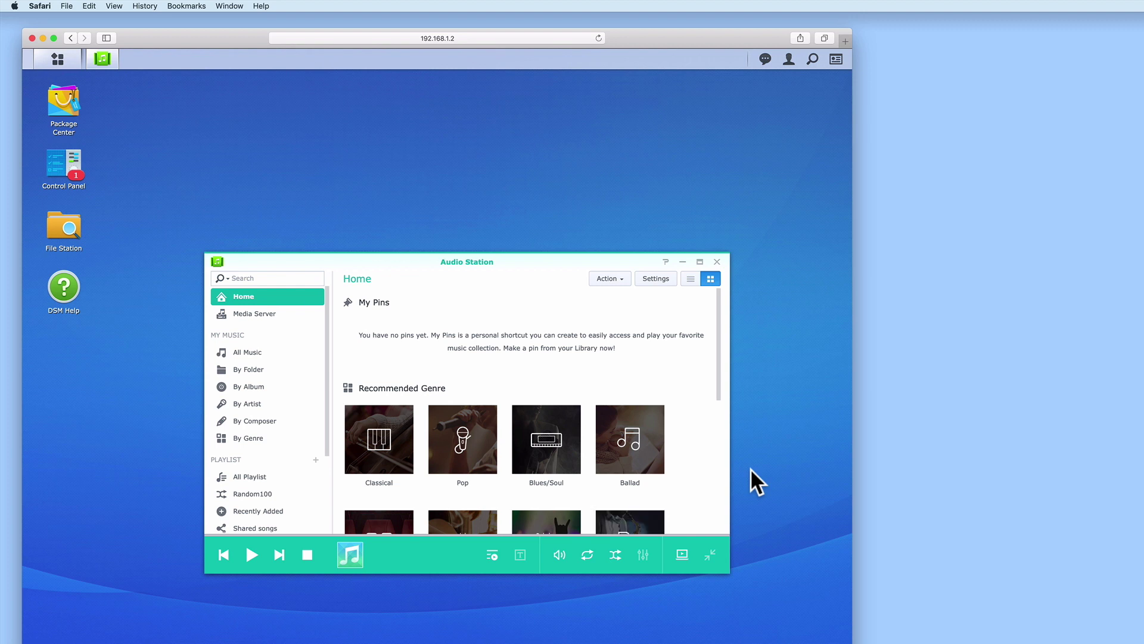
{"action": "left_click", "coordinate": [717, 262]}
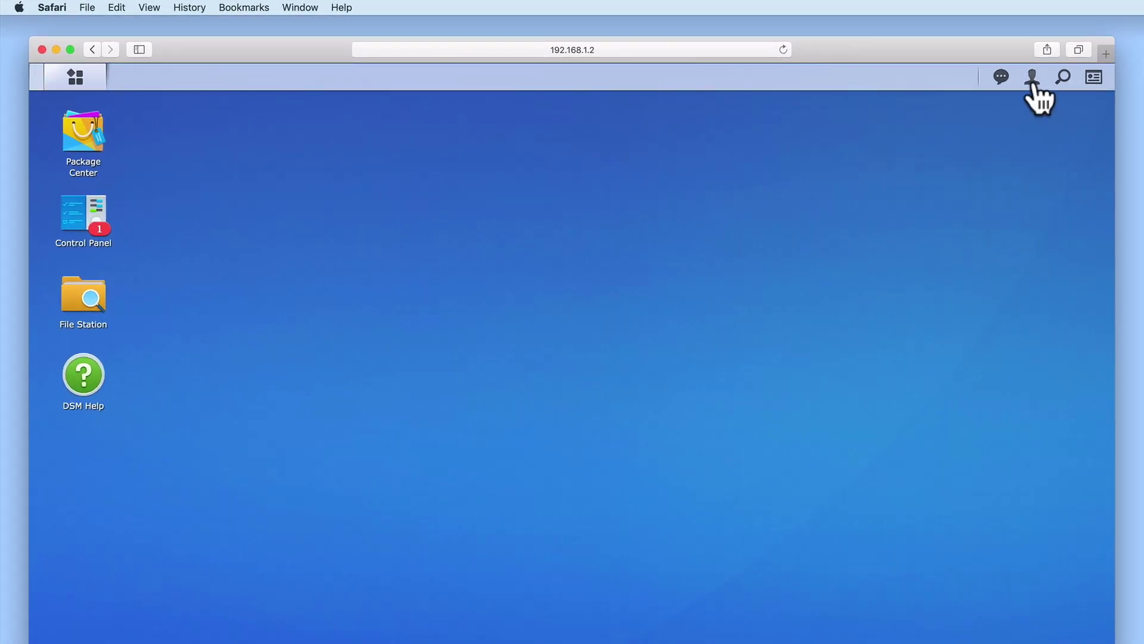
{"action": "left_click", "coordinate": [1033, 78]}
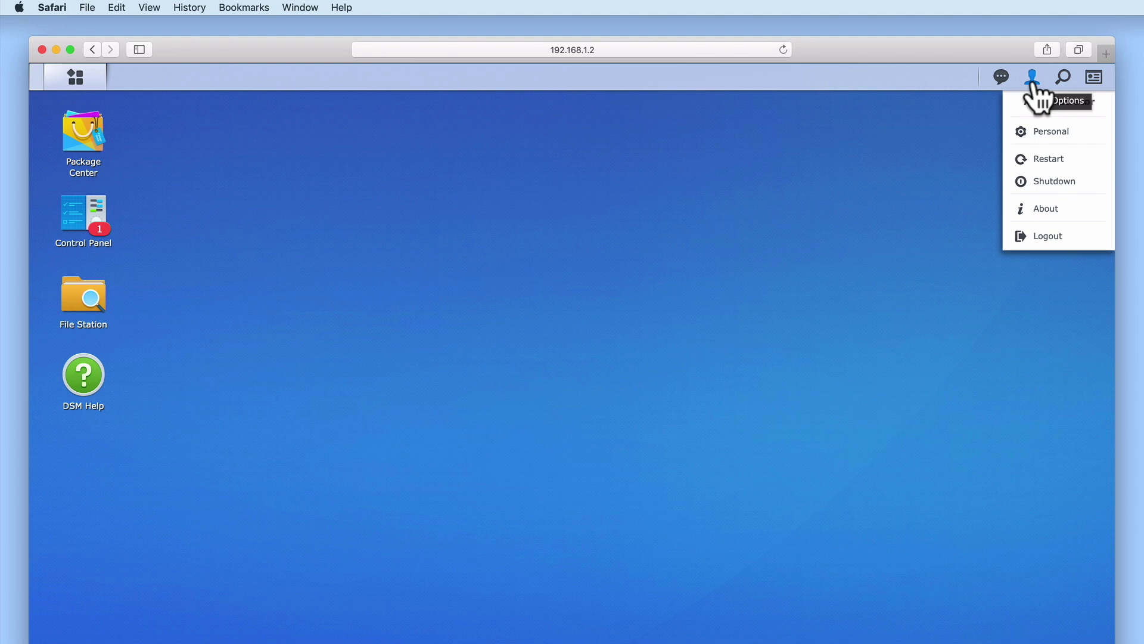
Log out of DSM and load 192.168.1.2/audio in Safari without the port number
{"action": "left_click", "coordinate": [1049, 237]}
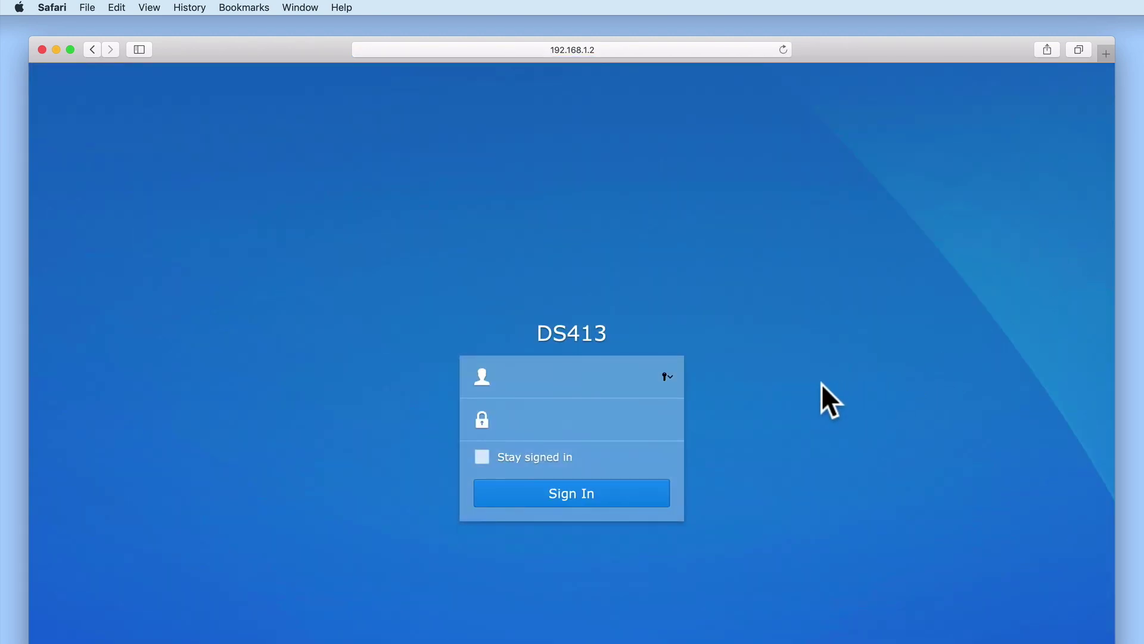
{"action": "left_click", "coordinate": [616, 50]}
{"action": "left_click", "coordinate": [549, 52]}
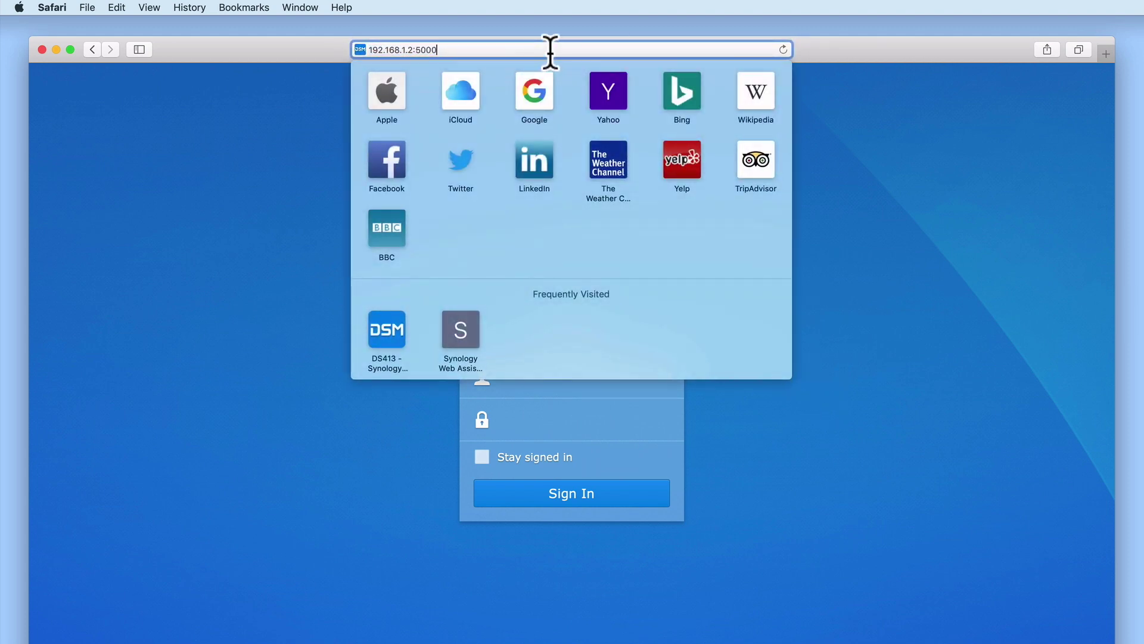
{"action": "key", "text": "BackSpace"}
{"action": "key", "text": "BackSpace"}
{"action": "key", "text": "BackSpace"}
{"action": "key", "text": "BackSpace"}
{"action": "key", "text": "BackSpace"}
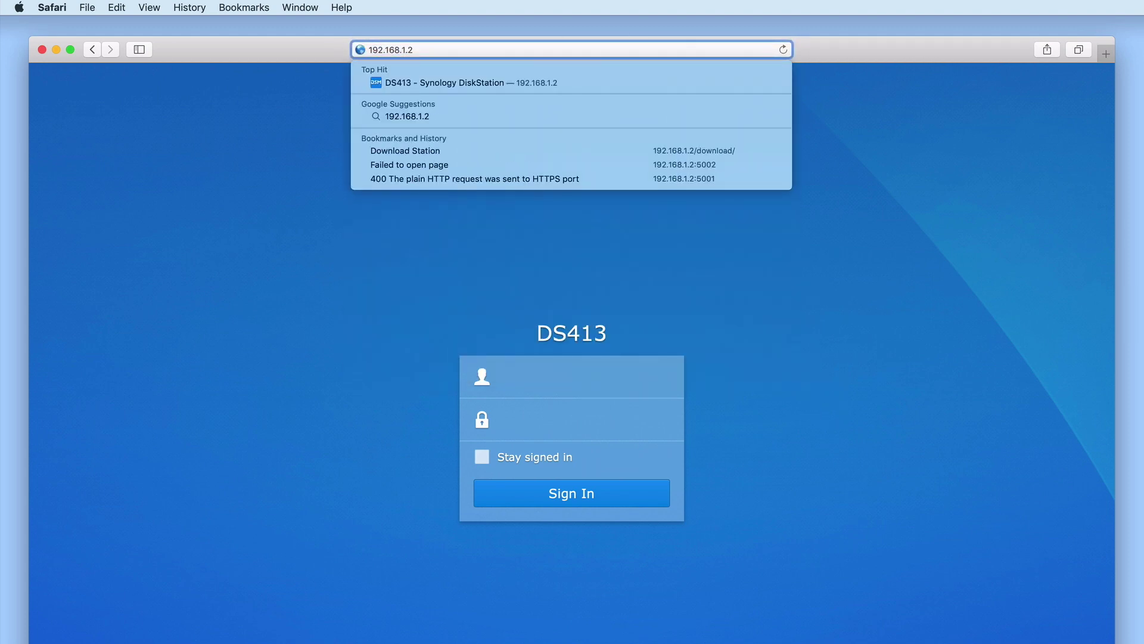
{"action": "type", "text": "/audio"}
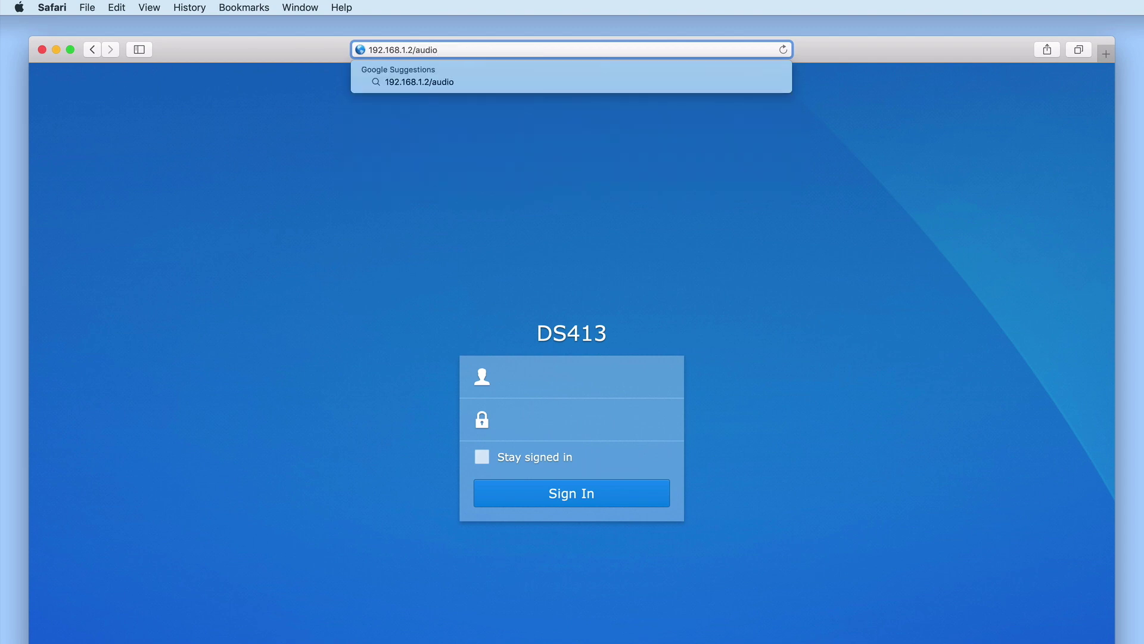
{"action": "key", "text": "Return"}
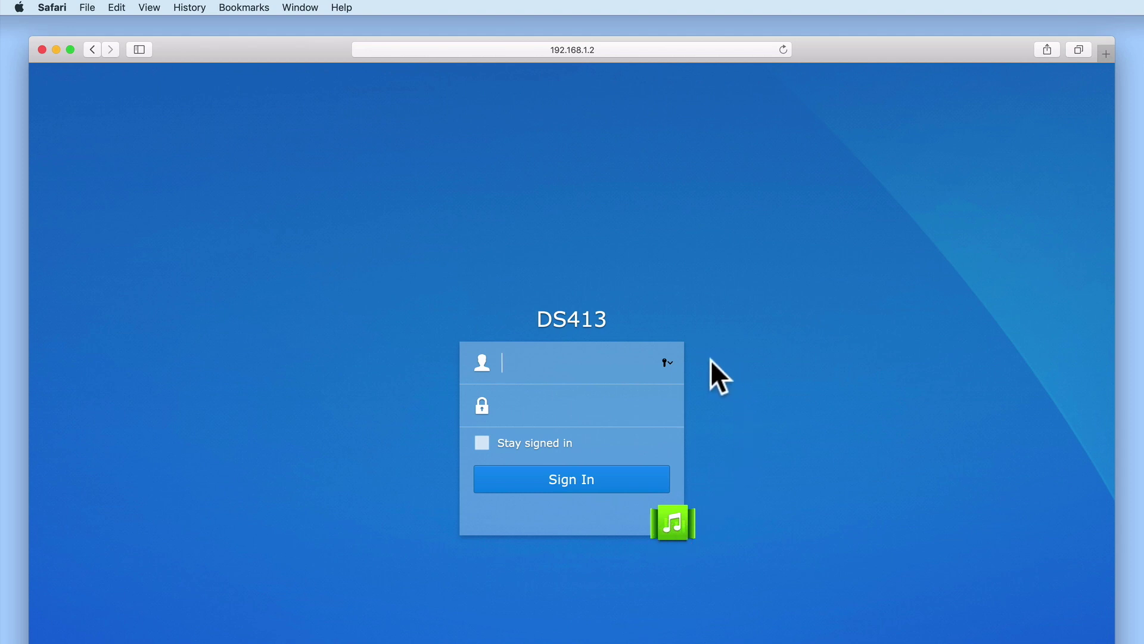
Sign in to Audio Station with the regular user's name and password, declining to save the password
{"action": "type", "text": "mr meeseeks"}
{"action": "key", "text": "Tab"}
{"action": "type", "text": "••••••••"}
{"action": "key", "text": "Return"}
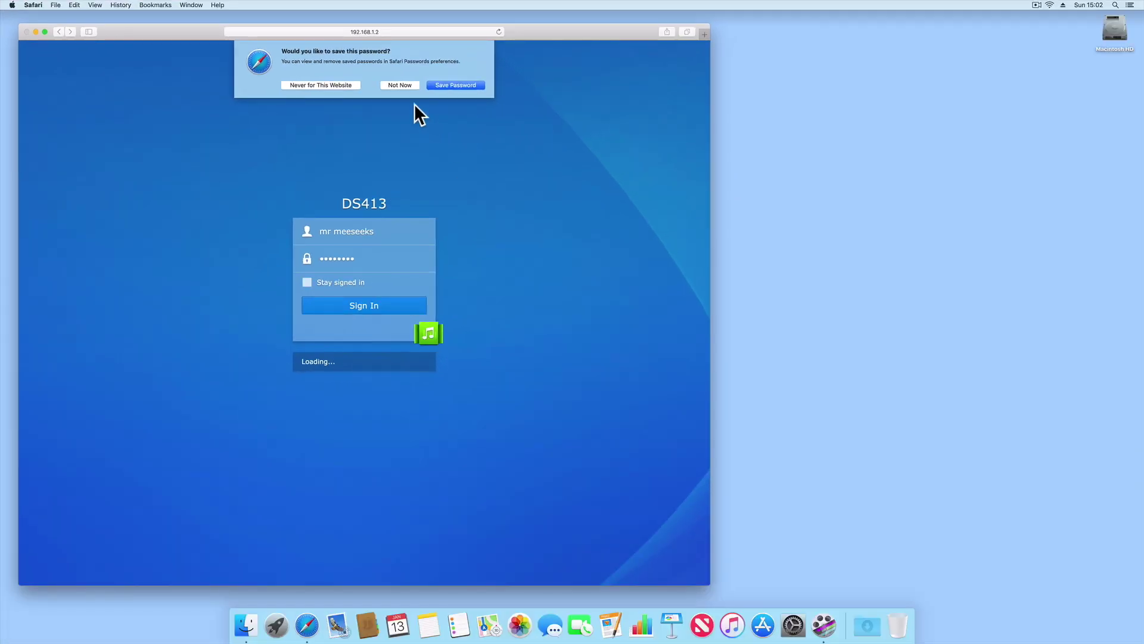
{"action": "left_click", "coordinate": [626, 133]}
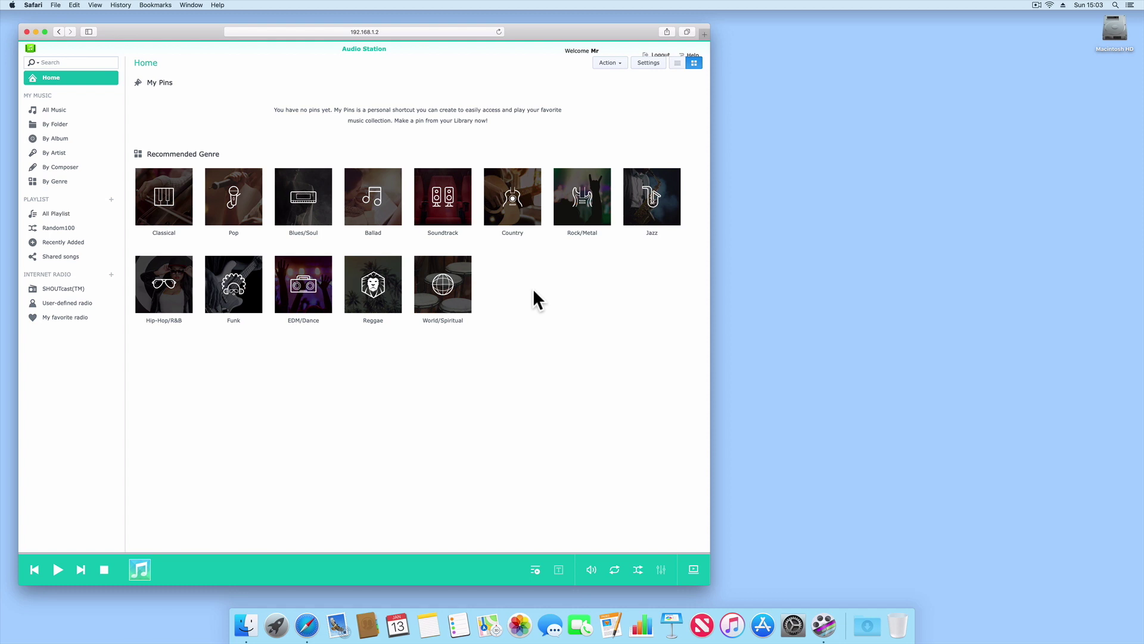
Log out from the top right of Audio Station's Home page
{"action": "left_click", "coordinate": [658, 54]}
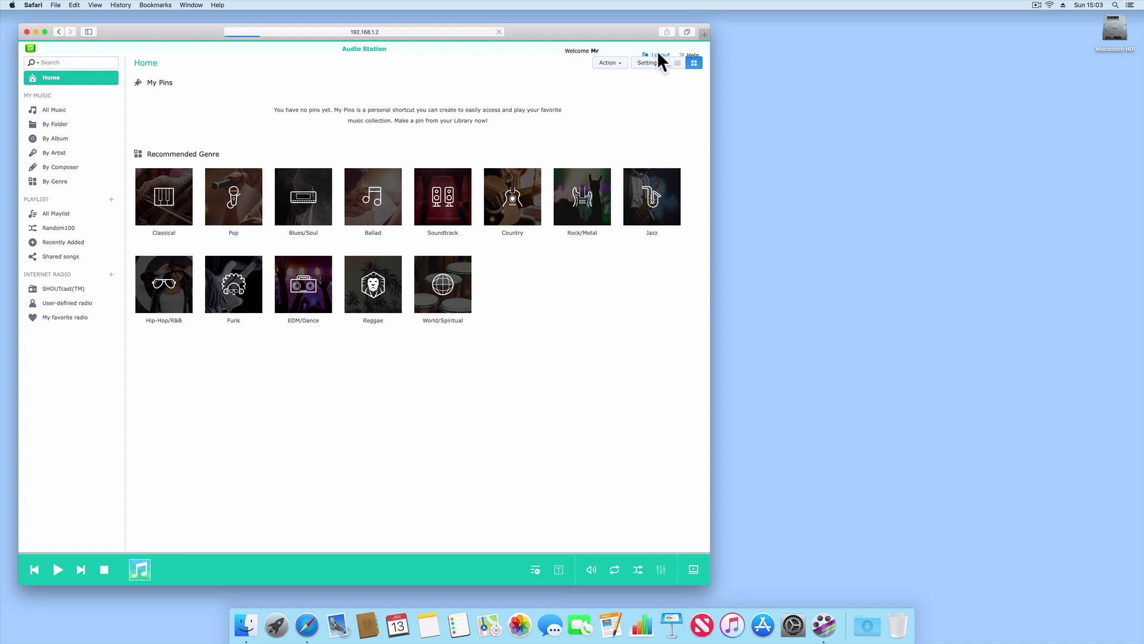